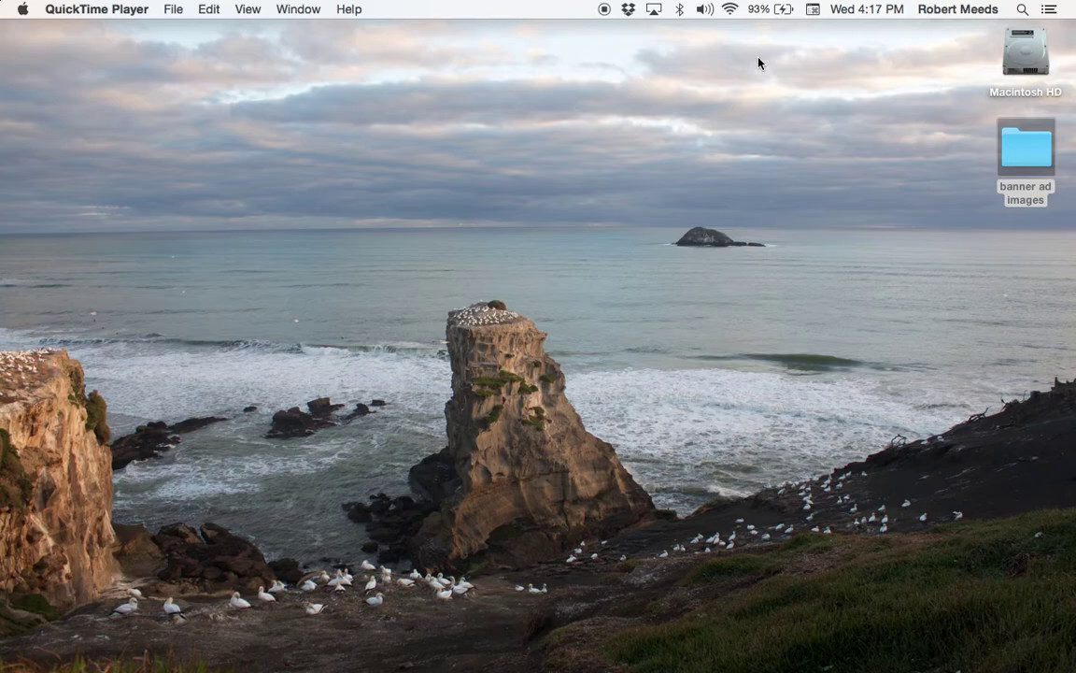
Check the image files in the banner ad images folder on the desktop
double_click(1023, 150)
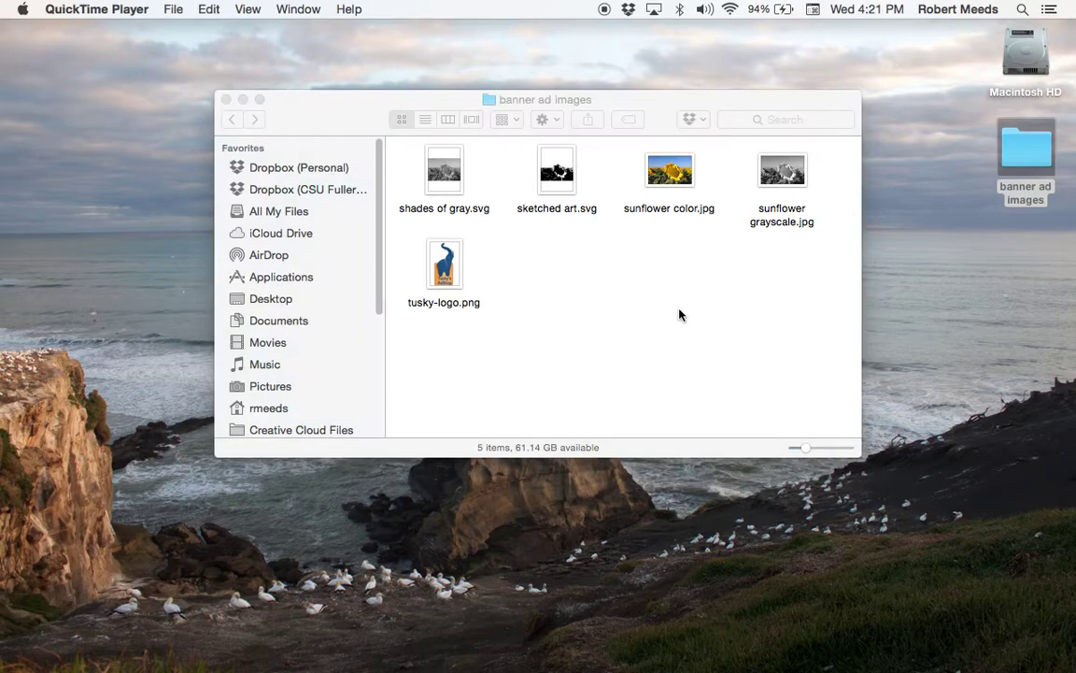
click(226, 100)
Launch Adobe Animate CC and create a new HTML5 Canvas document
mouse_move(719, 665)
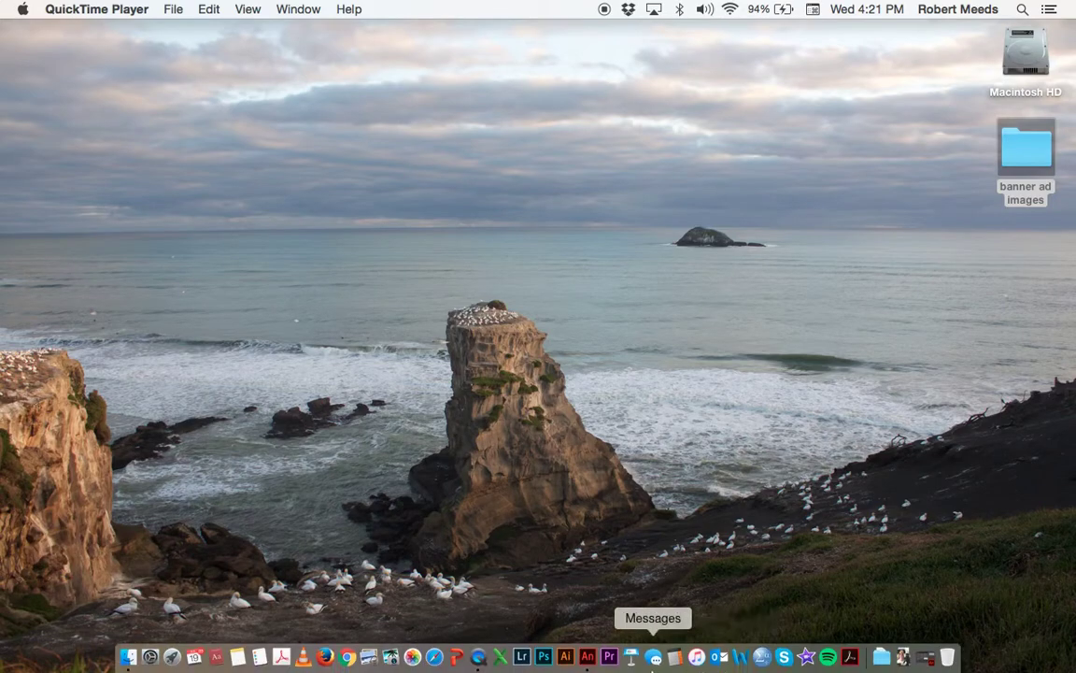
click(589, 658)
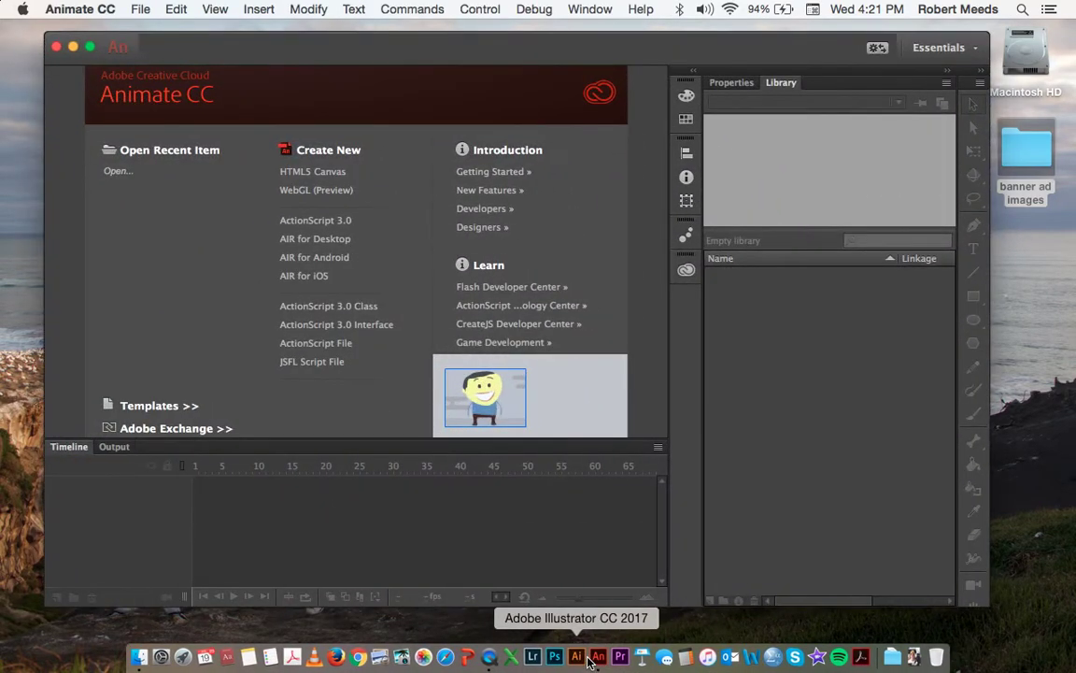
click(315, 173)
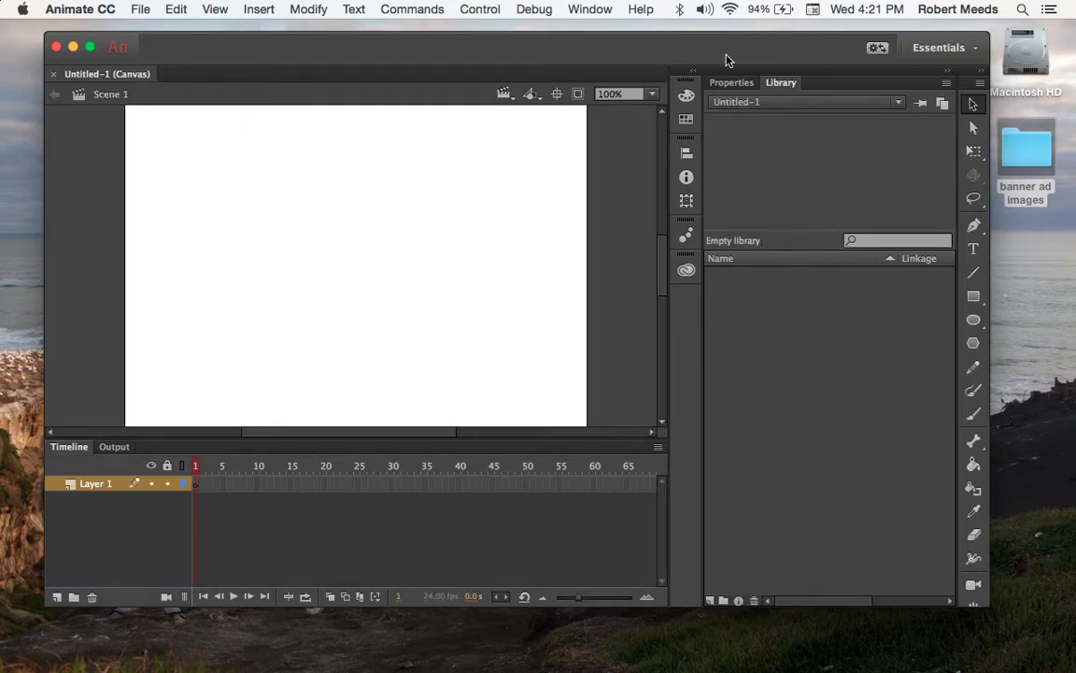
Set the stage size to 300 px wide and 250 px high
click(727, 84)
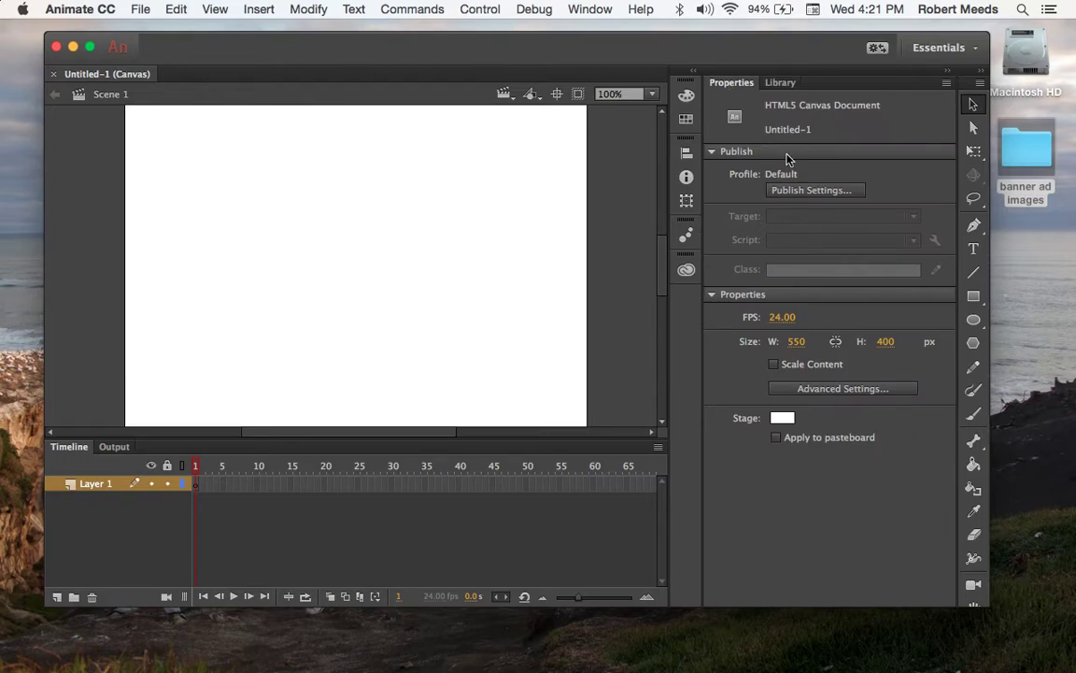
click(792, 342)
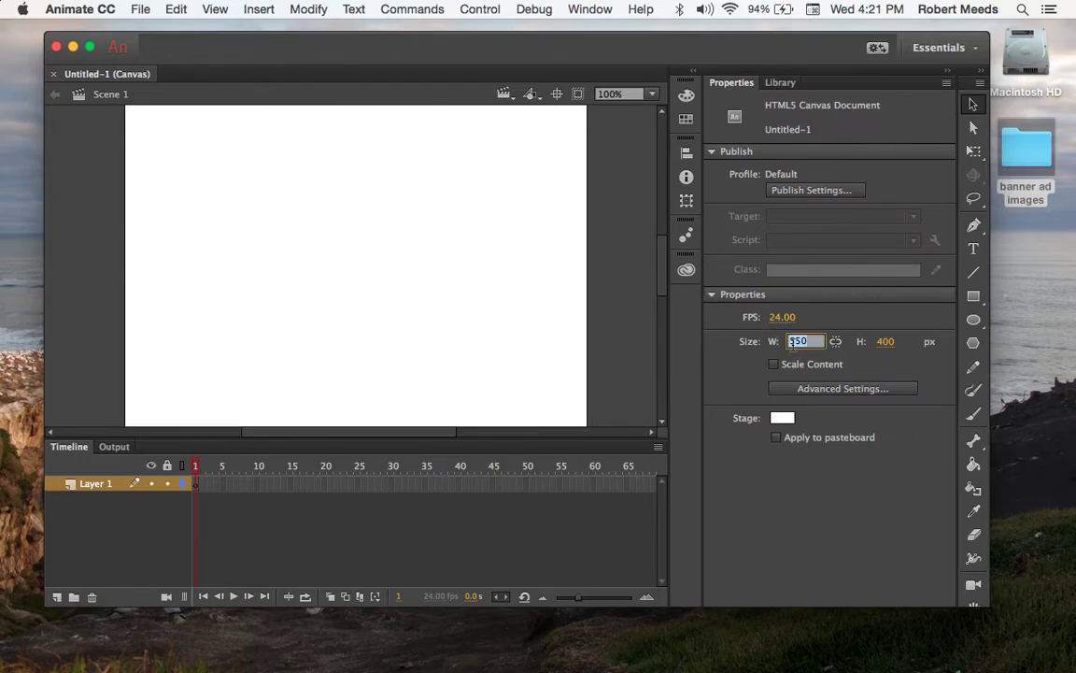
text(300)
key(Tab)
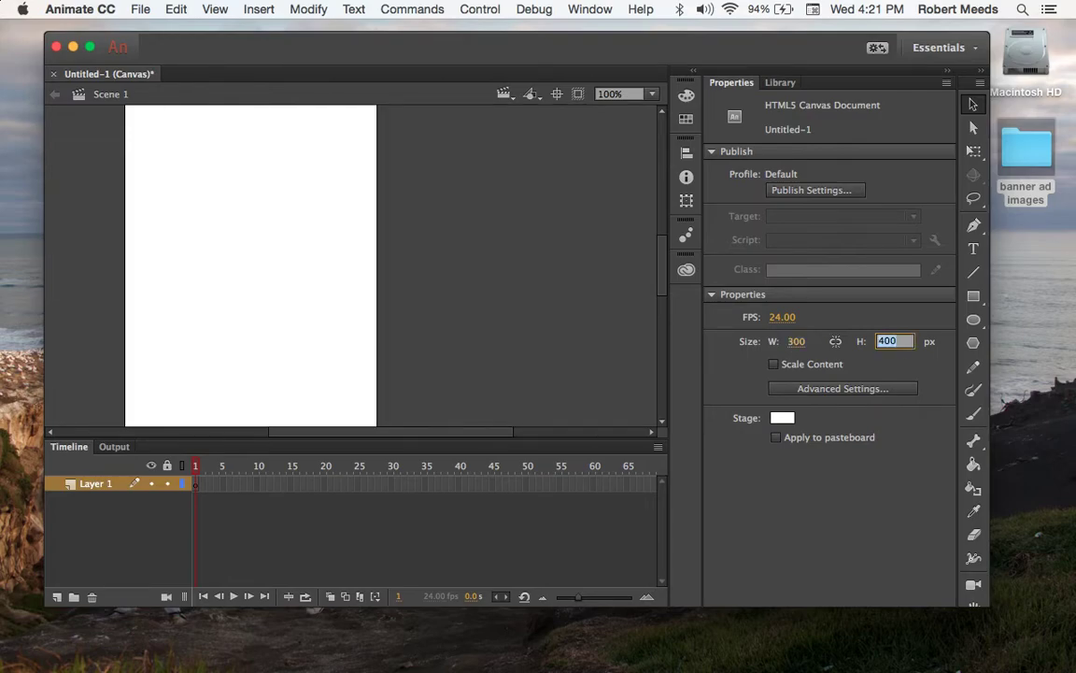
text(250)
key(Return)
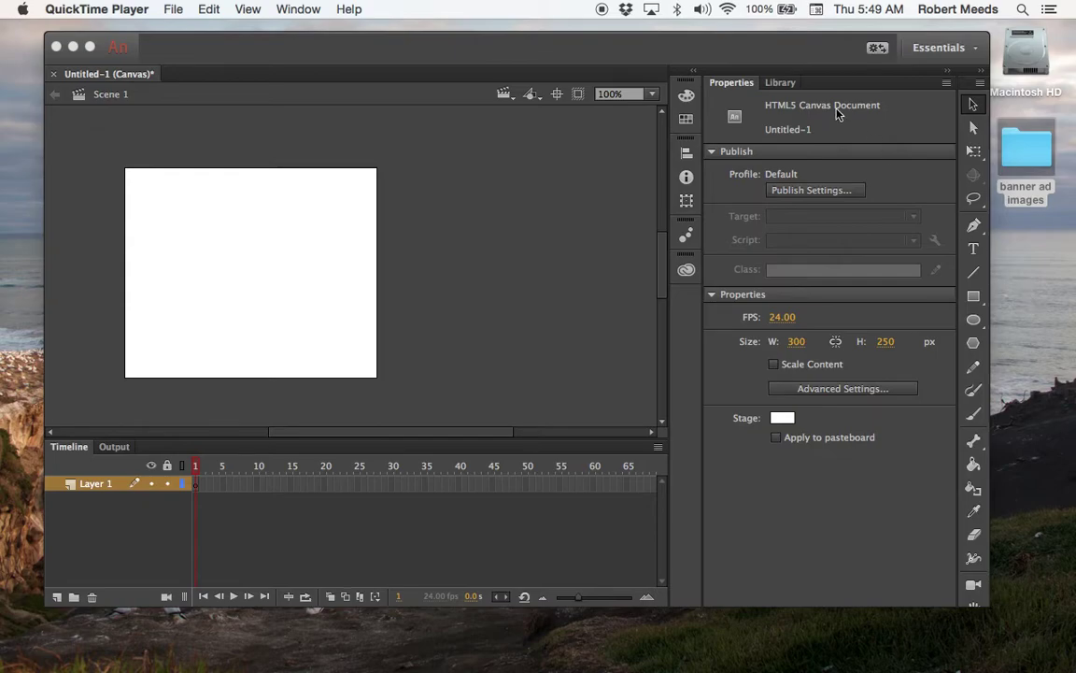
Import all five files, from shades of gray.svg to tusky-logo.png, from the desktop's banner ad images folder into the library
click(781, 84)
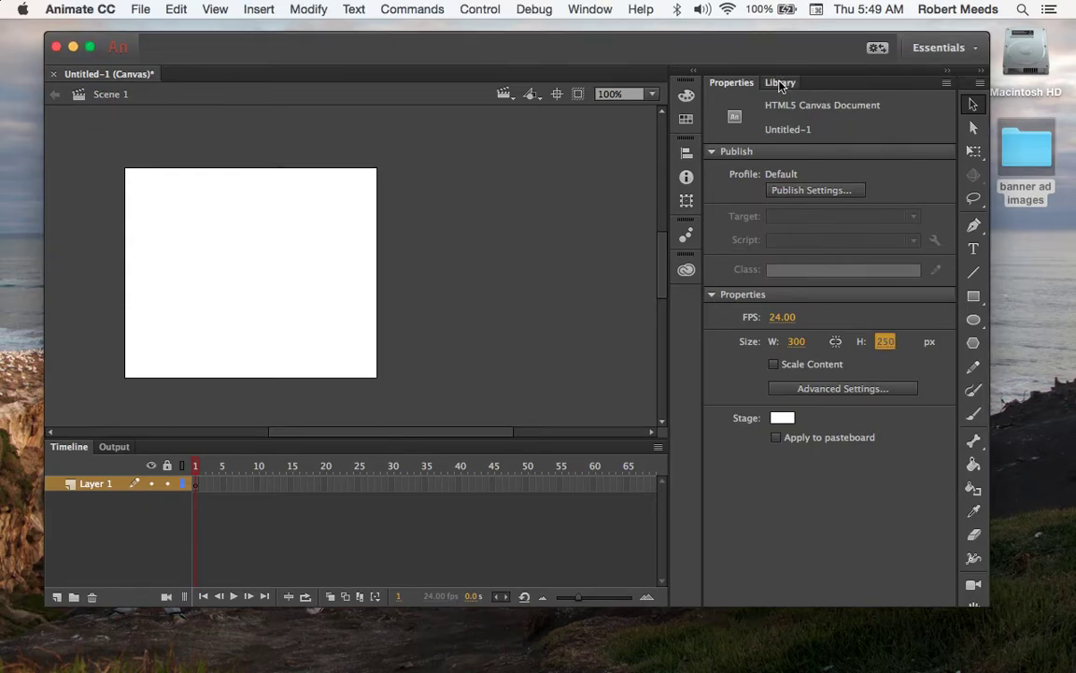
click(780, 83)
click(138, 10)
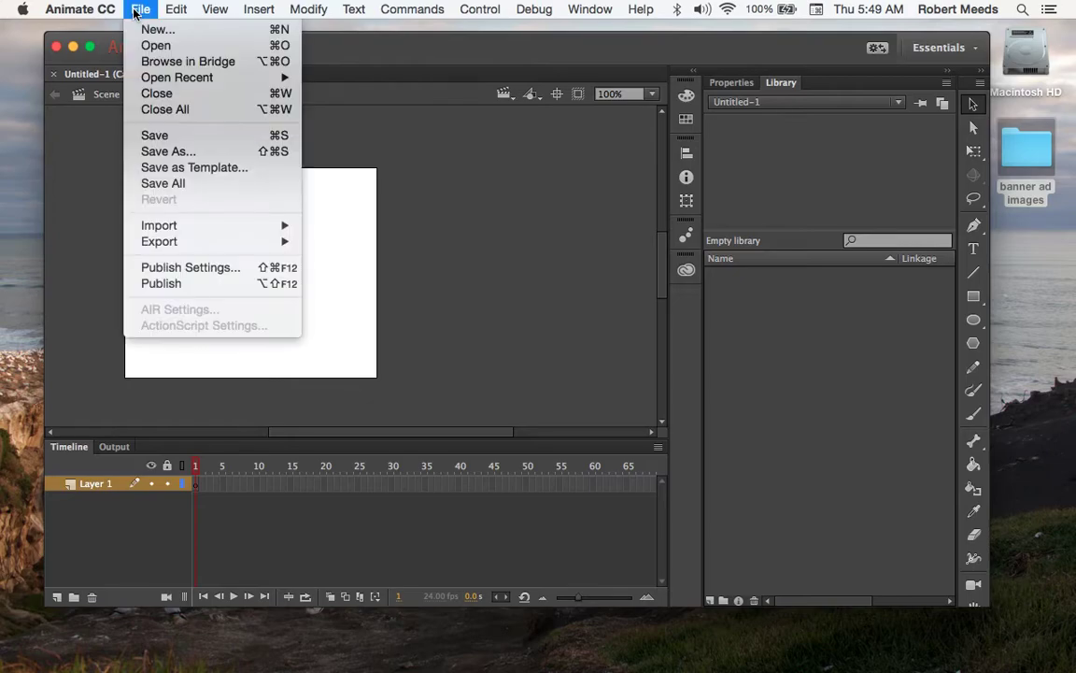
mouse_move(180, 225)
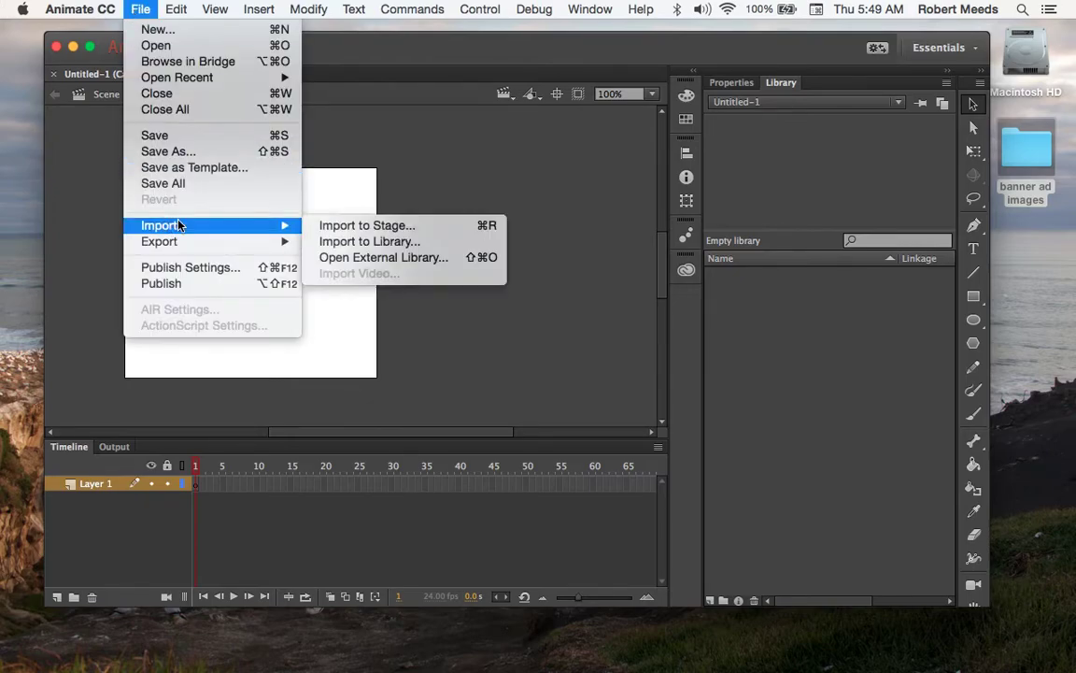
click(351, 241)
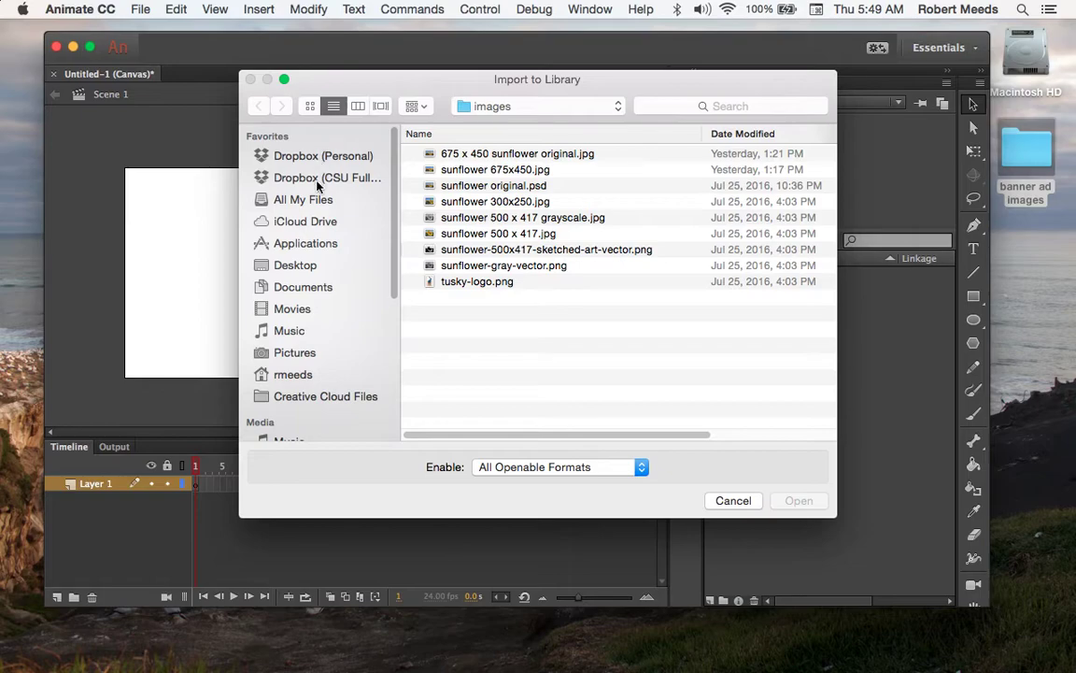
click(296, 267)
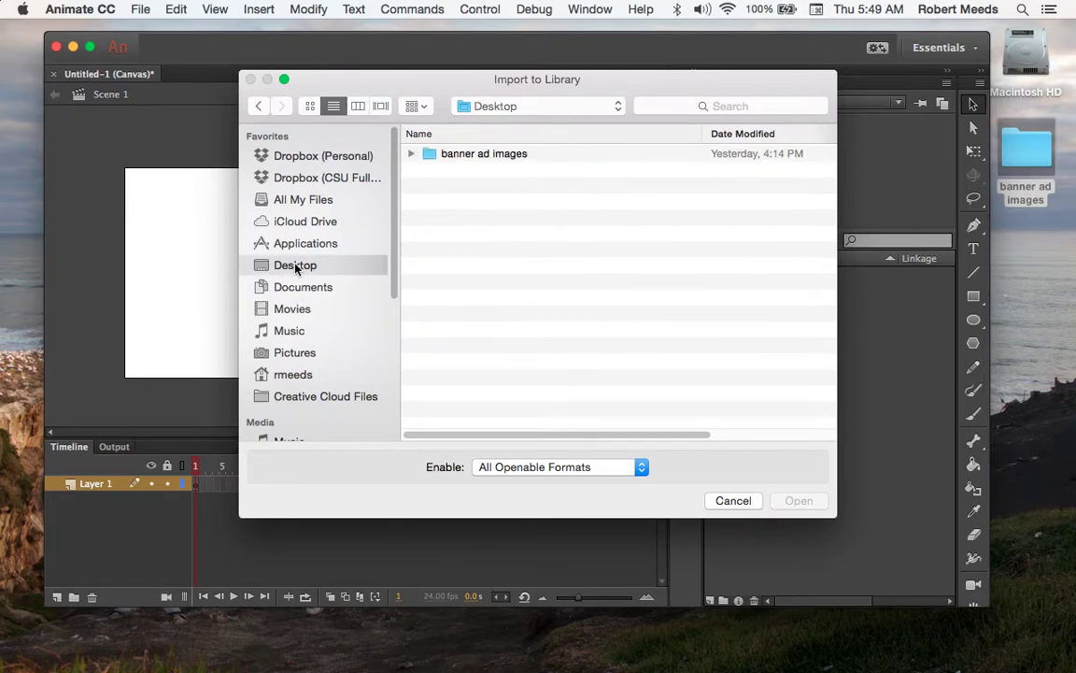
double_click(445, 154)
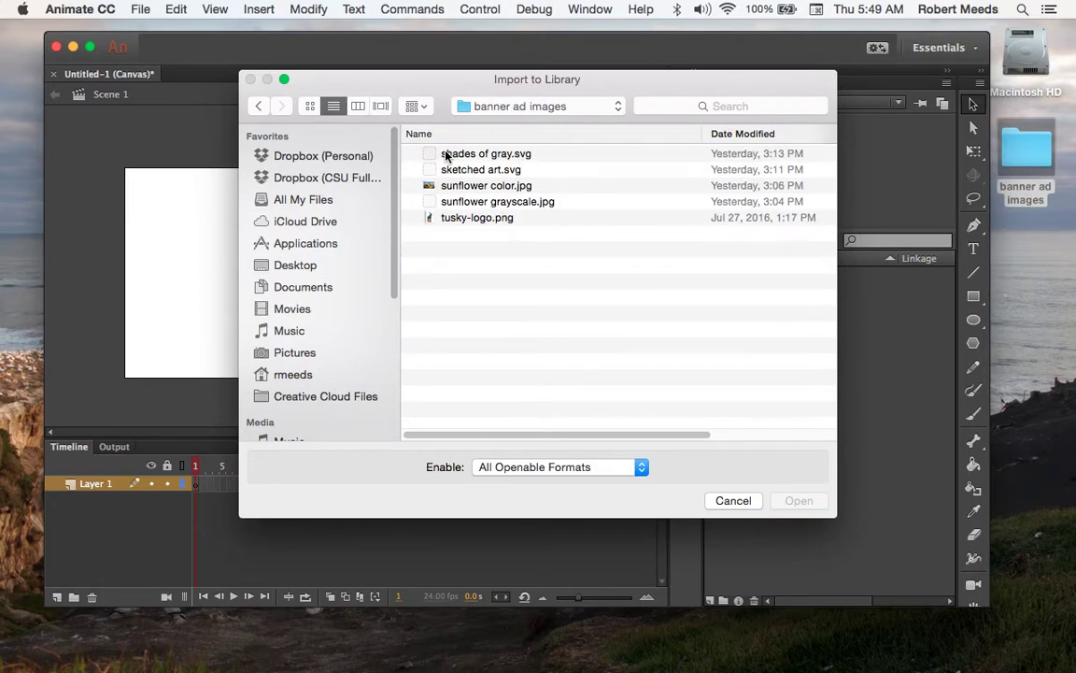
click(484, 155)
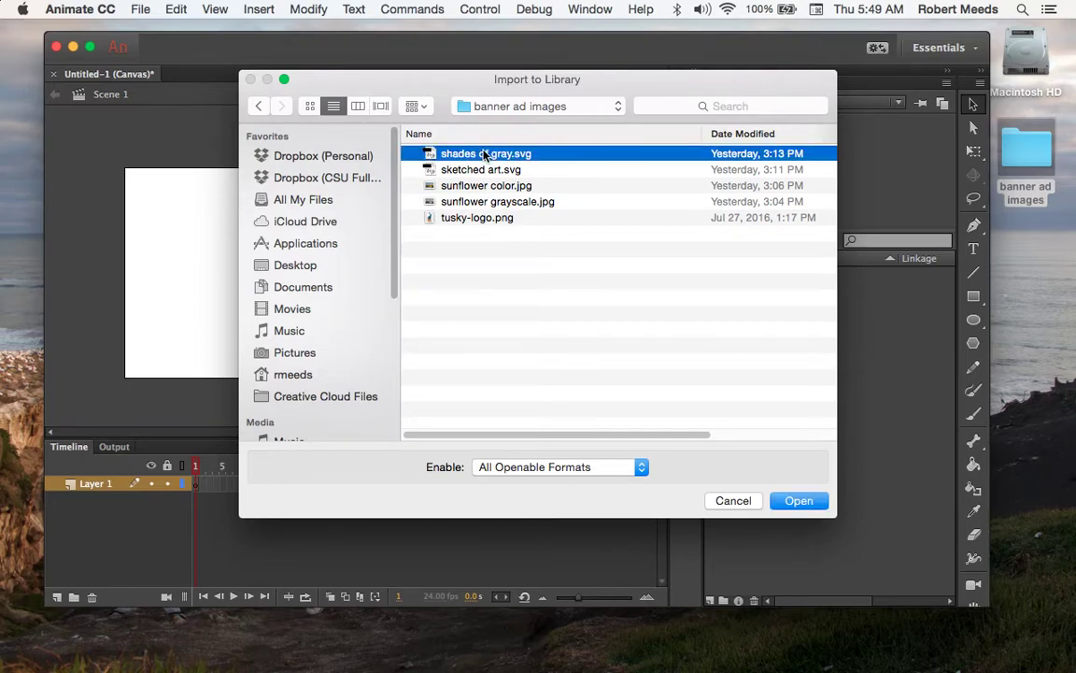
shift+click(464, 219)
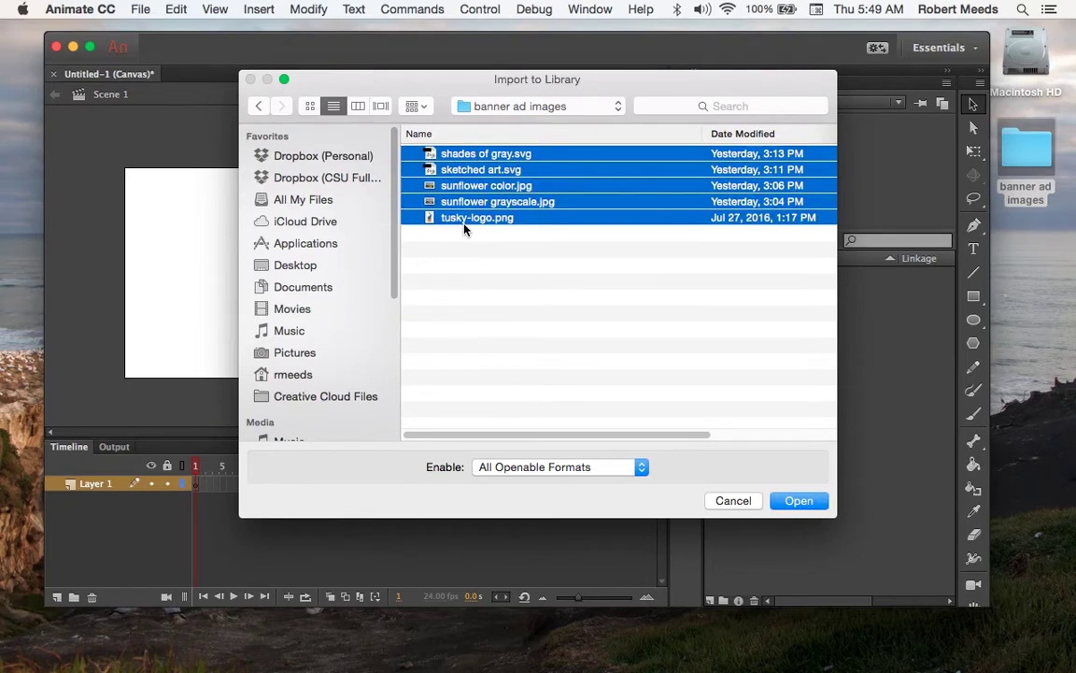
click(792, 502)
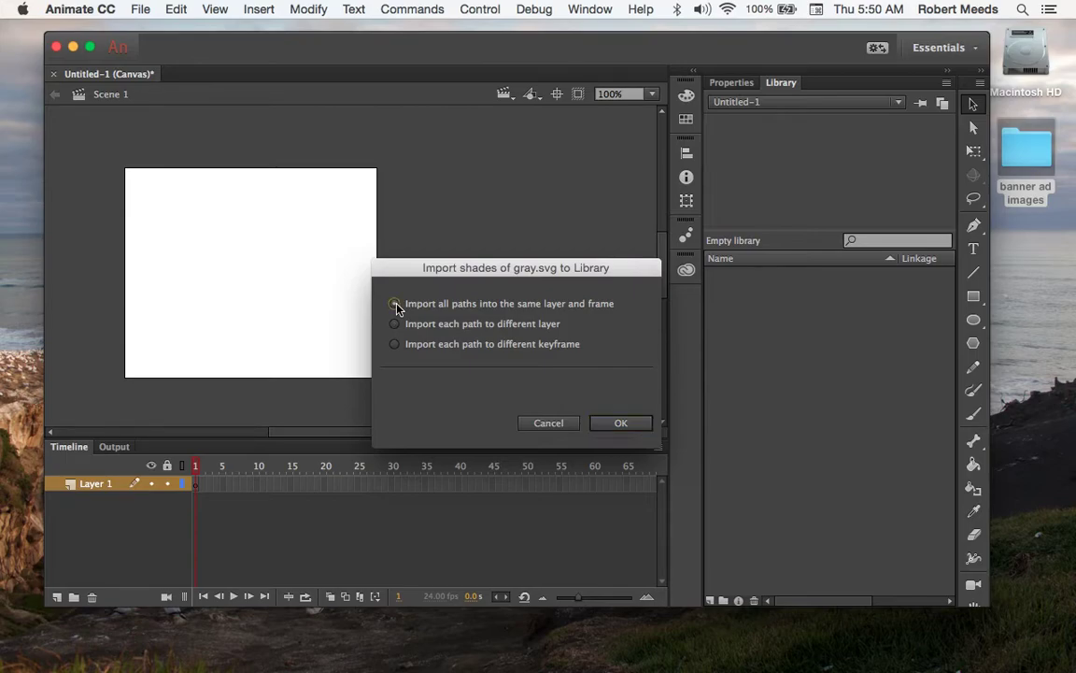
Import shades of gray.svg and sketched art.svg with all paths in the same layer and frame
click(621, 423)
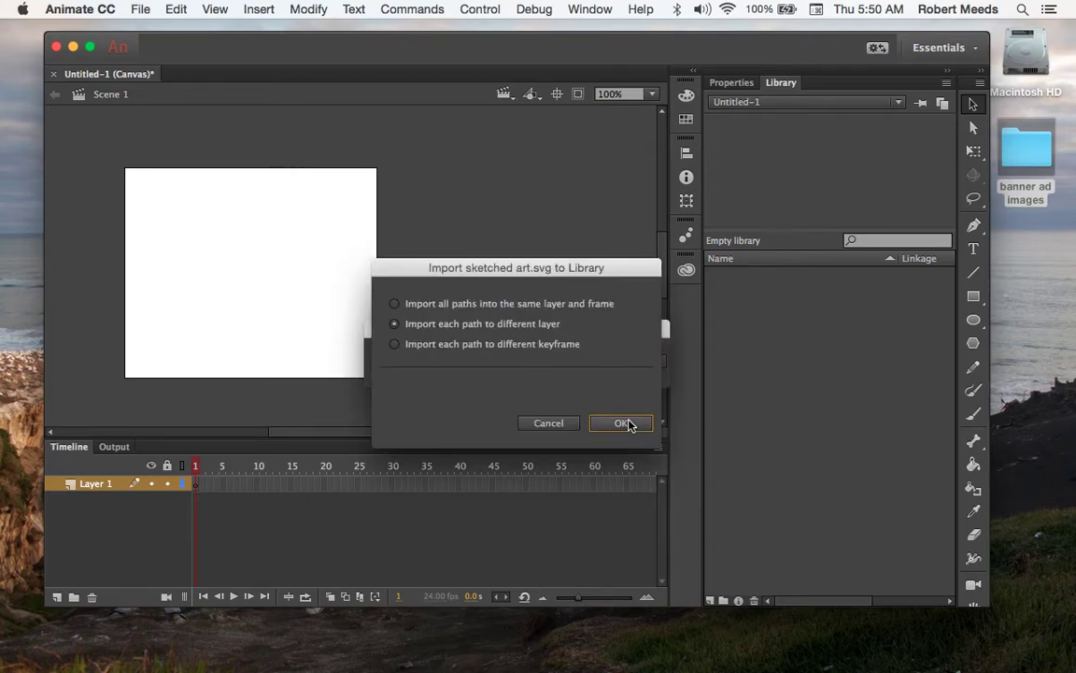
click(395, 304)
click(622, 424)
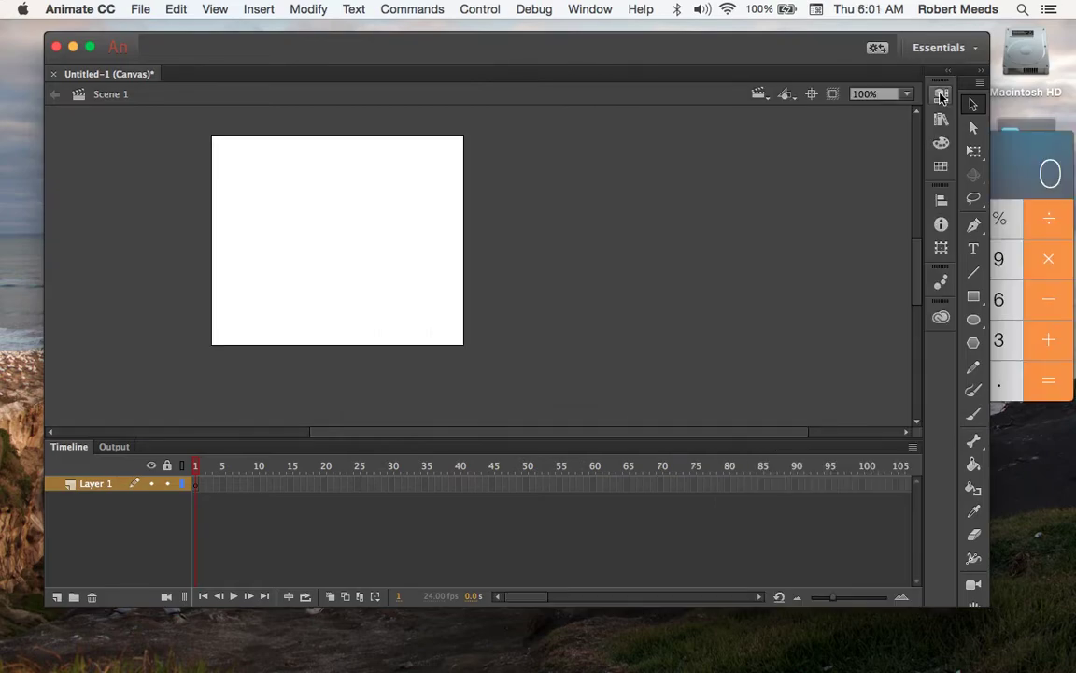
Rename the color sunflower symbol, Symbol 3, in the library as color
click(941, 95)
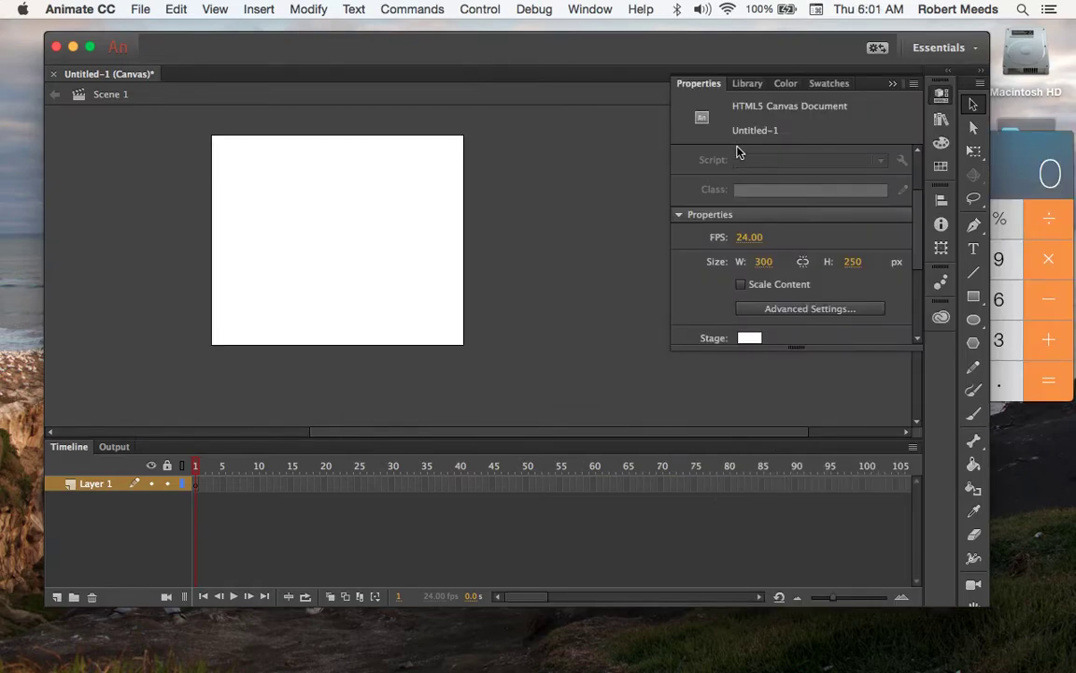
click(747, 84)
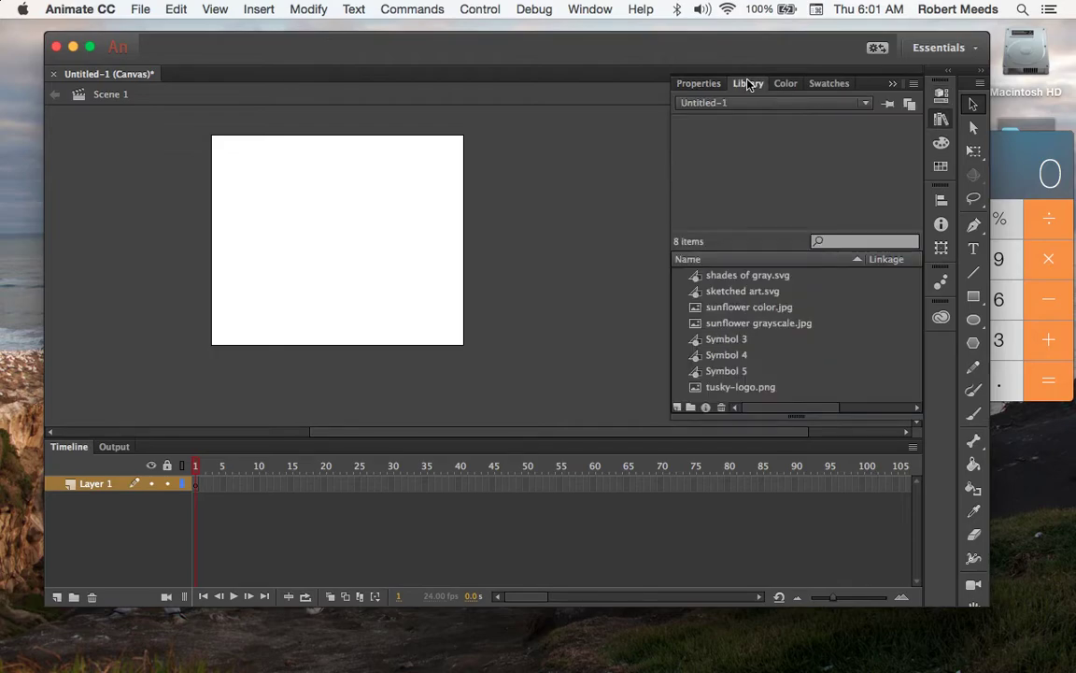
click(730, 342)
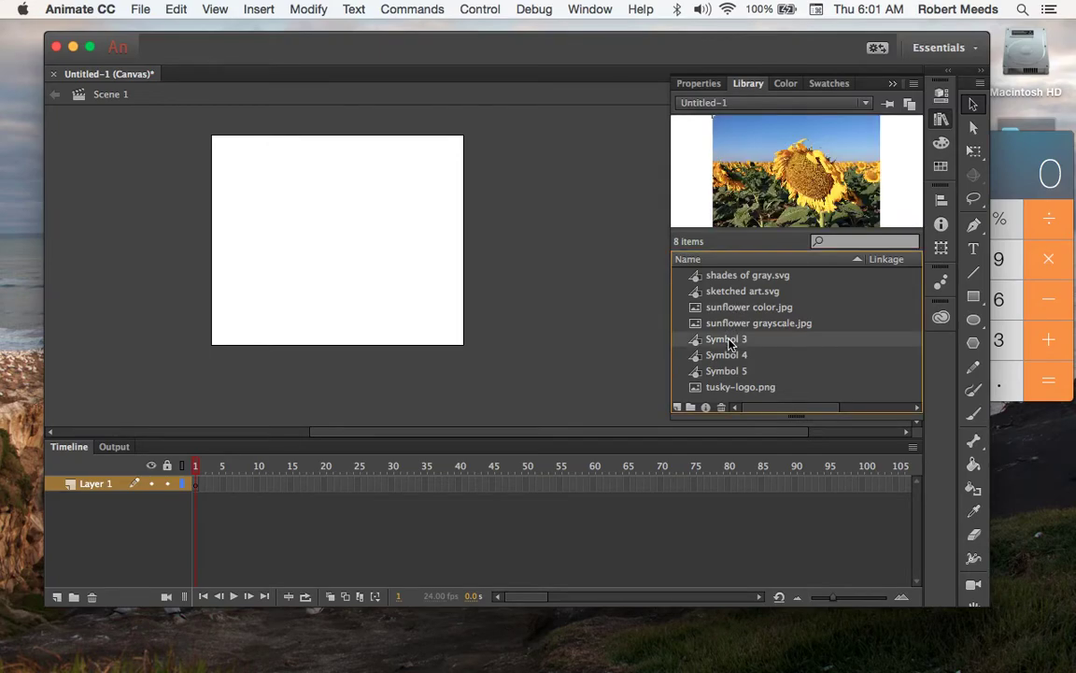
double_click(730, 342)
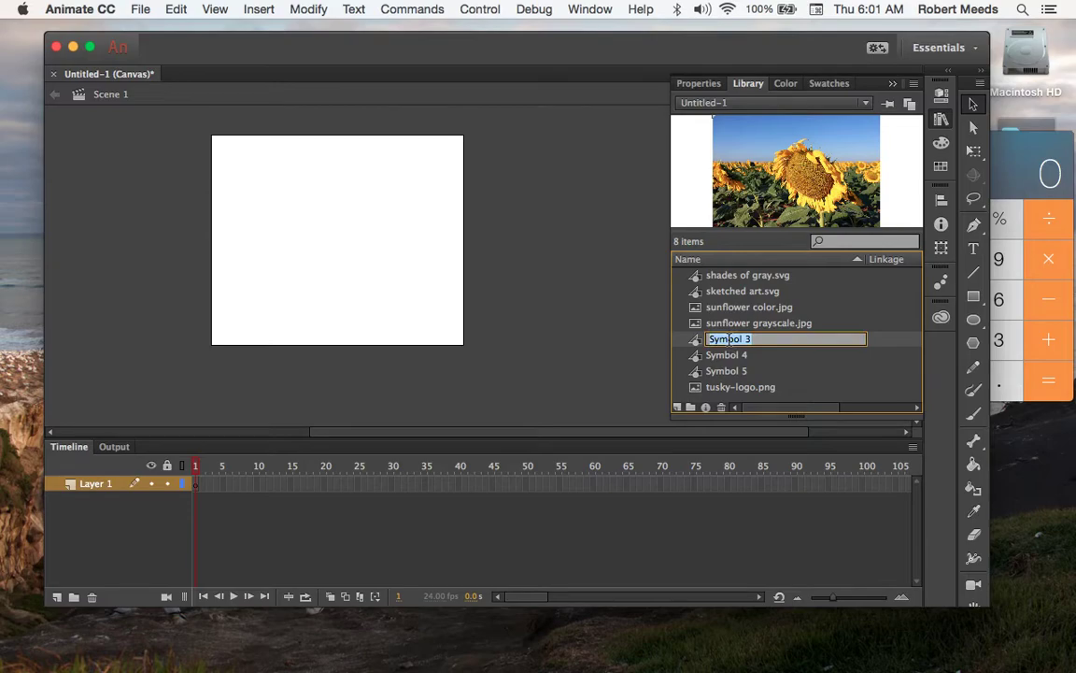
text(color)
key(Return)
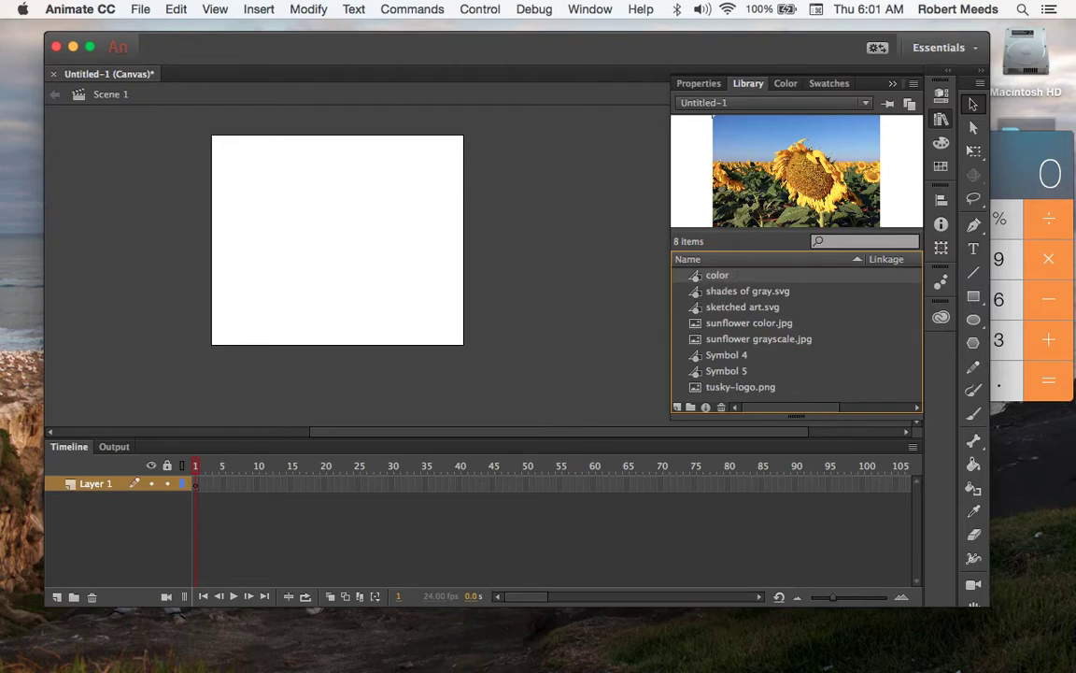
Rename the black-and-white sunflower symbol, Symbol 4, in the library as grayscale
click(733, 357)
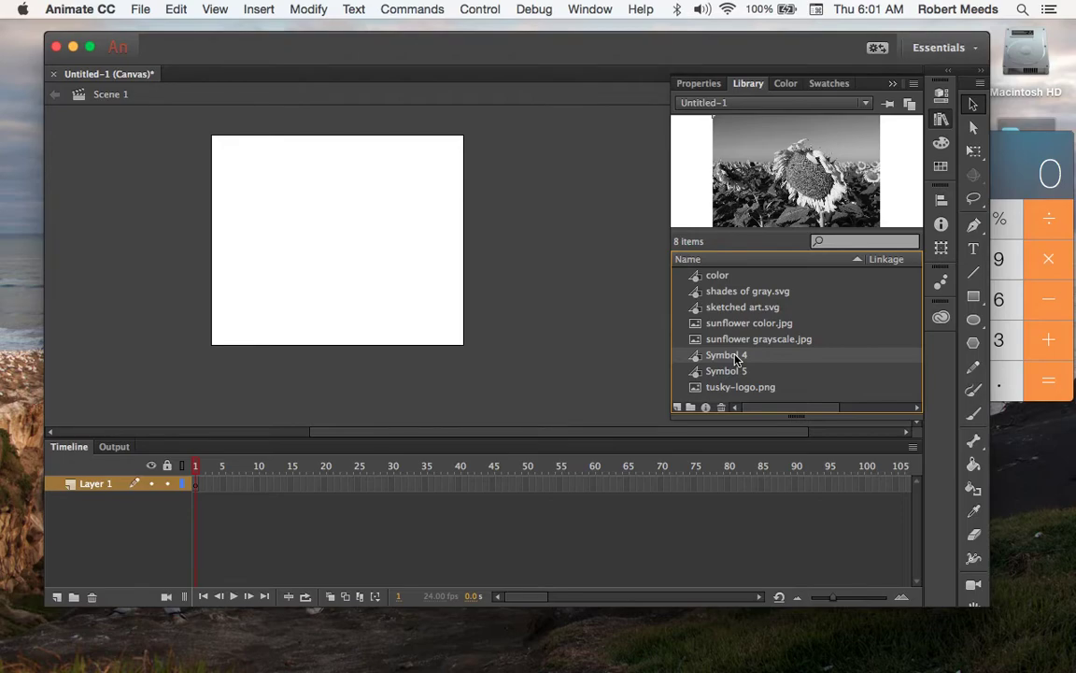
double_click(735, 358)
text(gra)
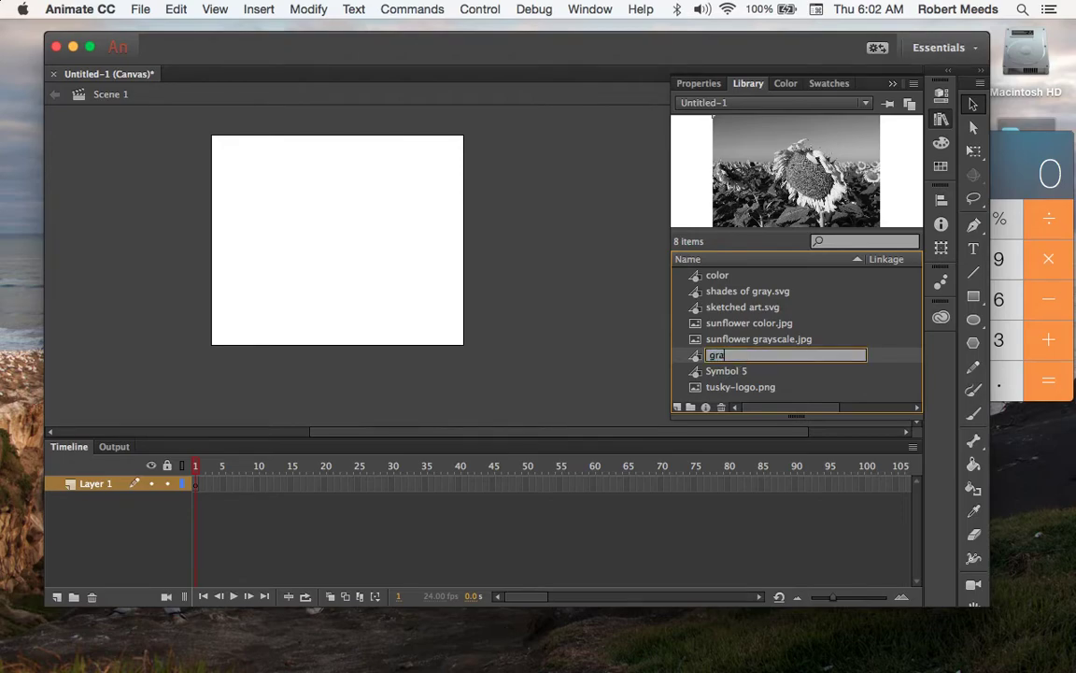
text(yscale)
key(Return)
Rename the elephant logo symbol, Symbol 5, in the library as tusky
click(722, 374)
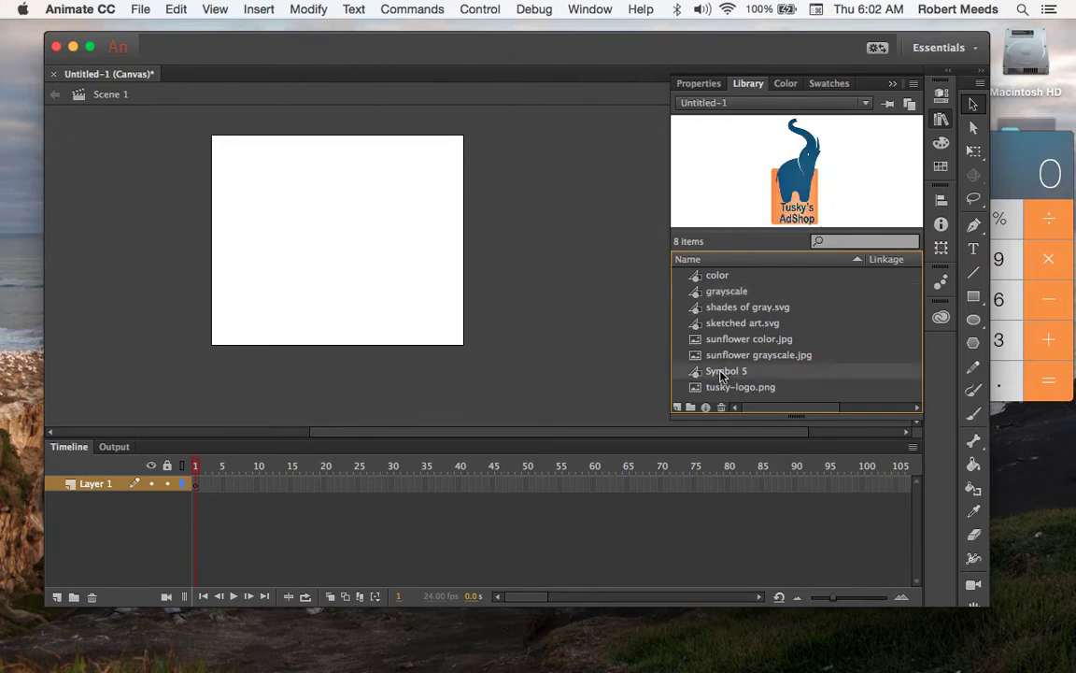
double_click(721, 374)
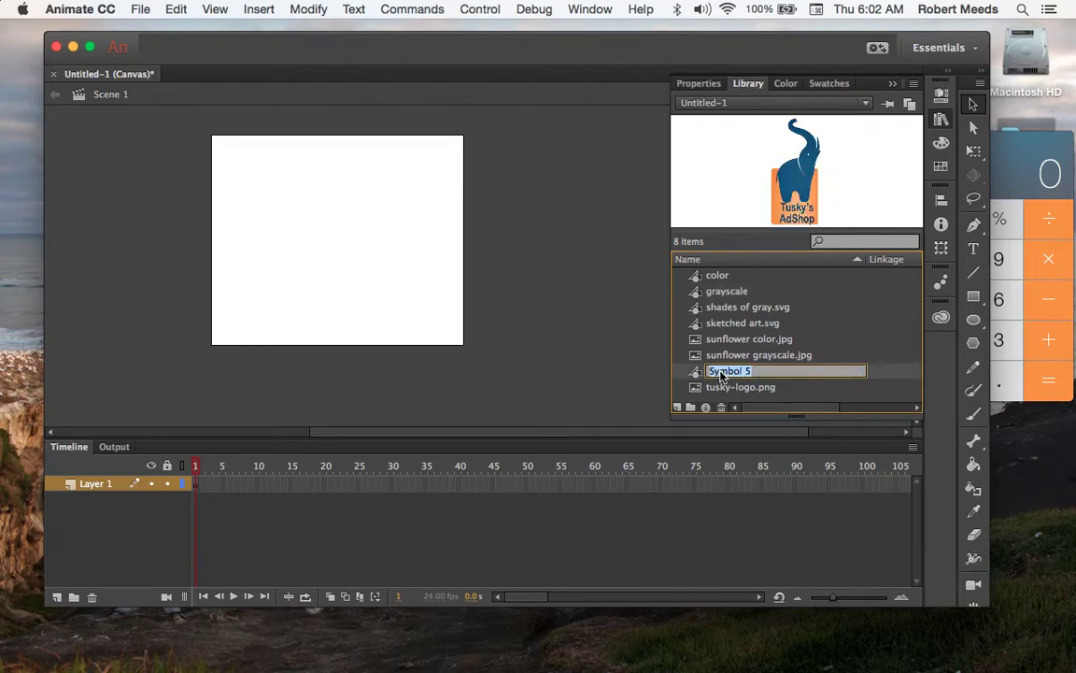
text(tusky)
key(Return)
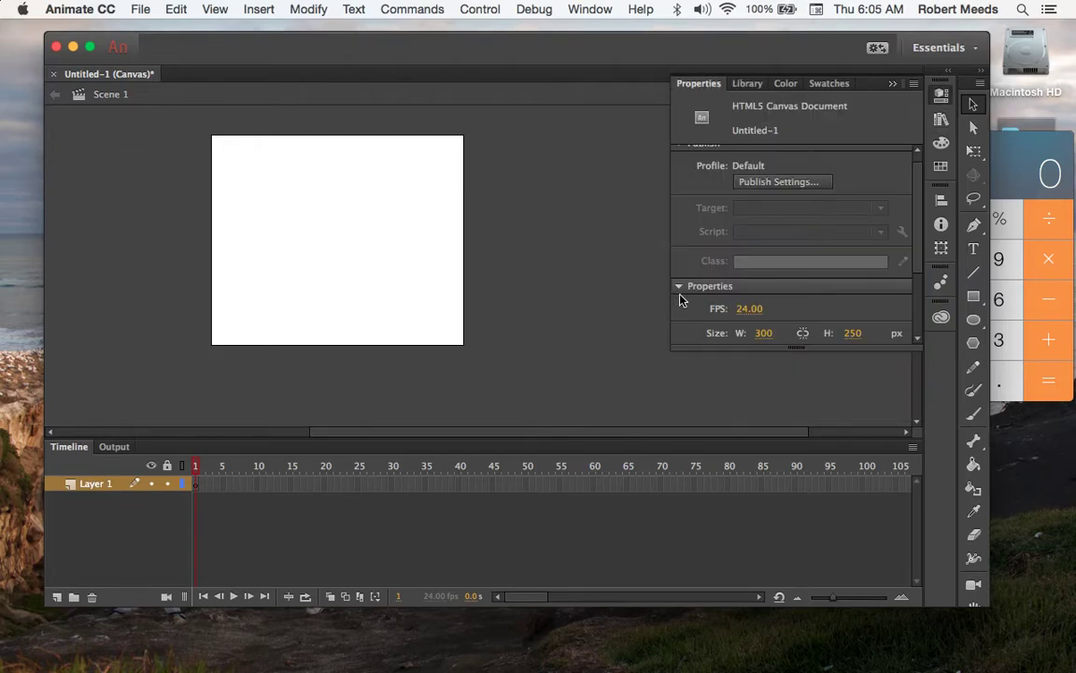
Rename Layer 1 in the timeline as sketched art
click(749, 84)
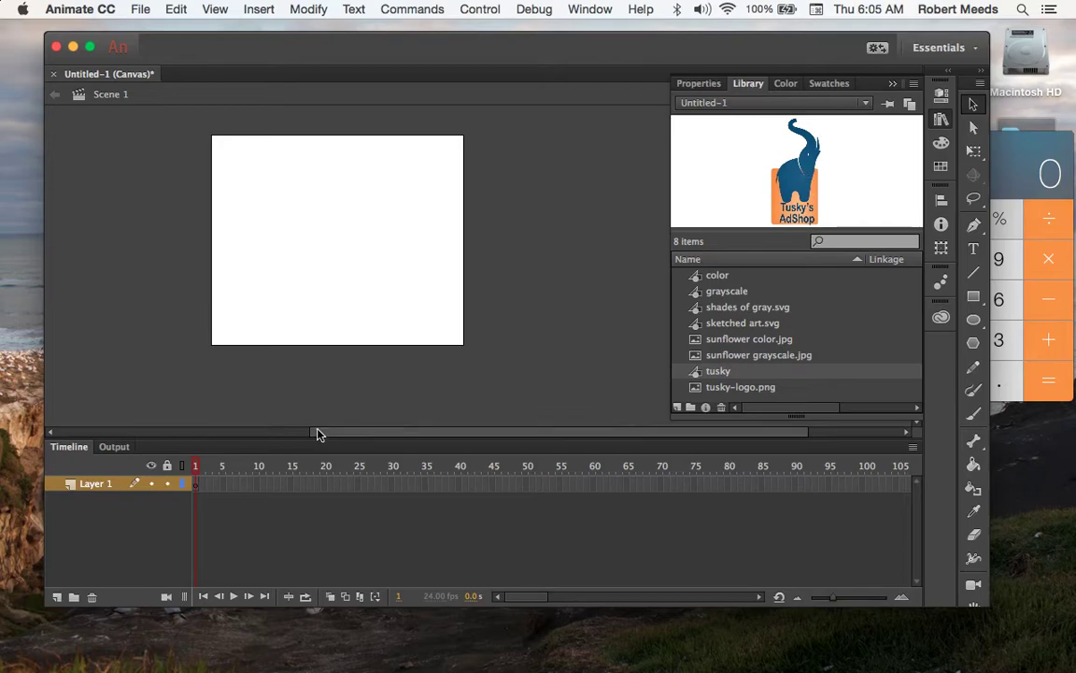
double_click(87, 485)
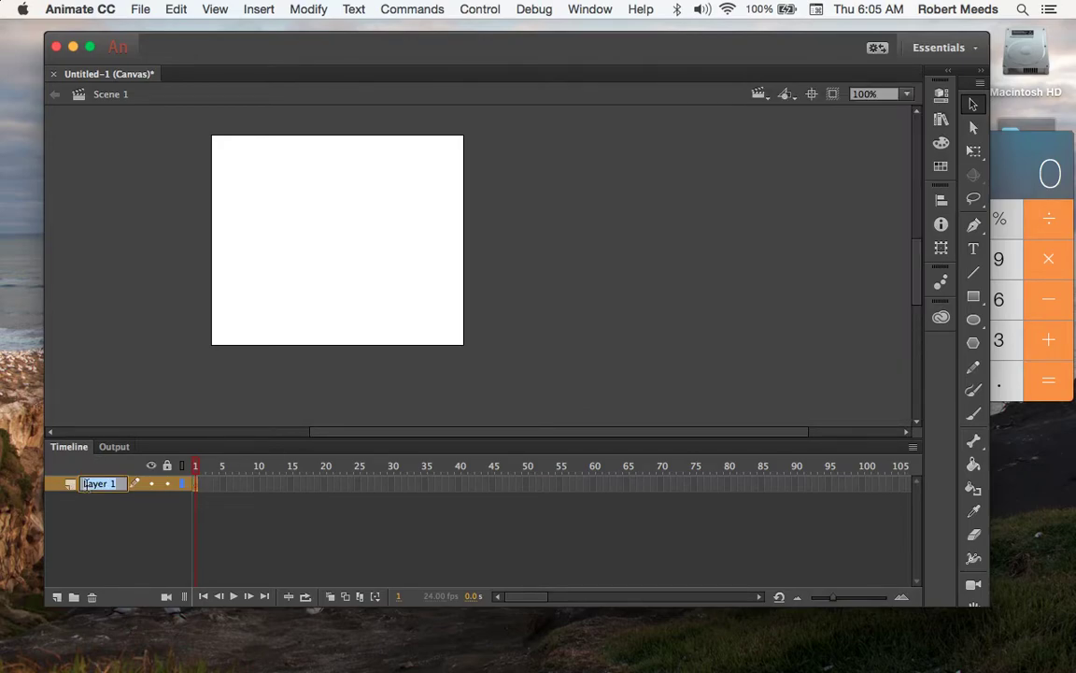
text(sketche)
text(d art)
key(Return)
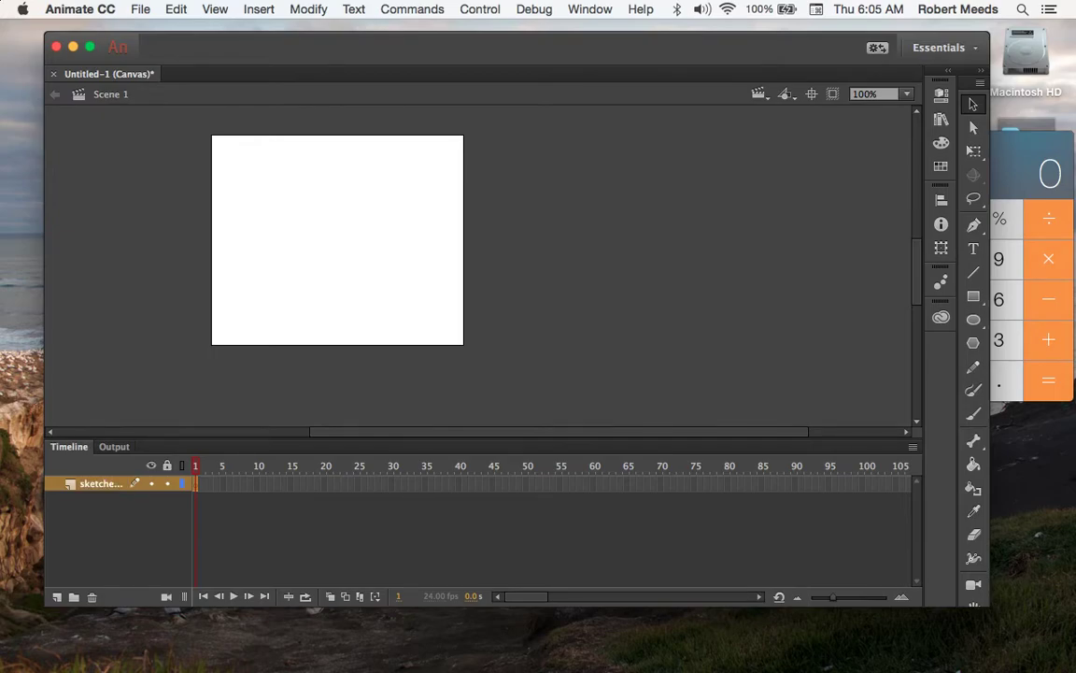
Add a new layer above the sketched art layer and name it shades of gray
click(57, 597)
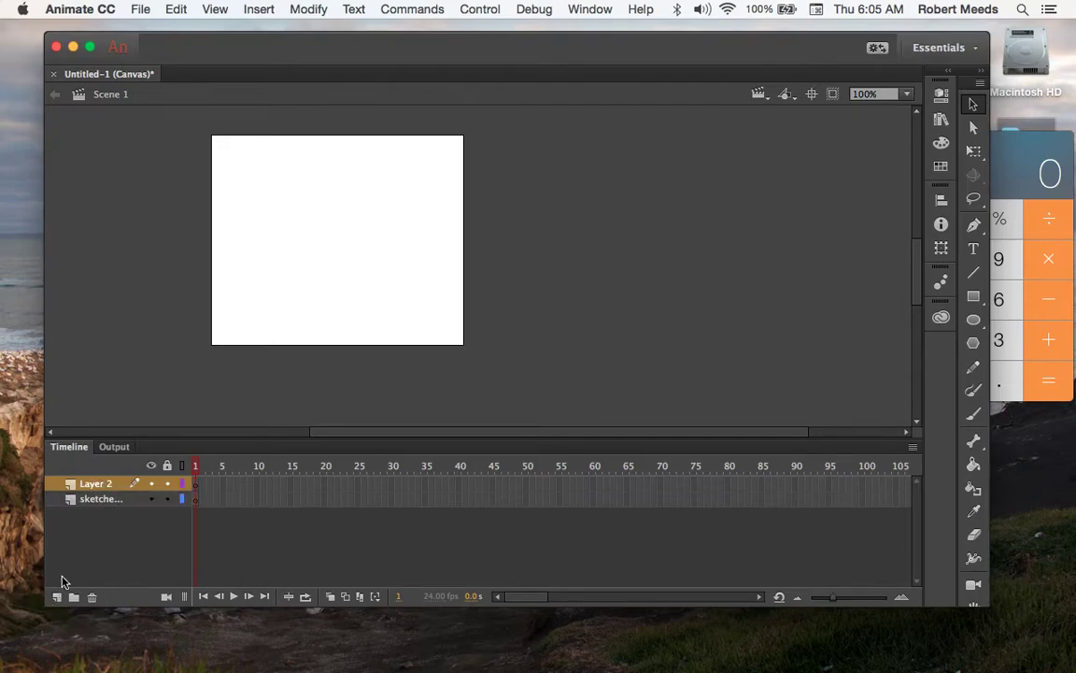
double_click(103, 483)
text(sh)
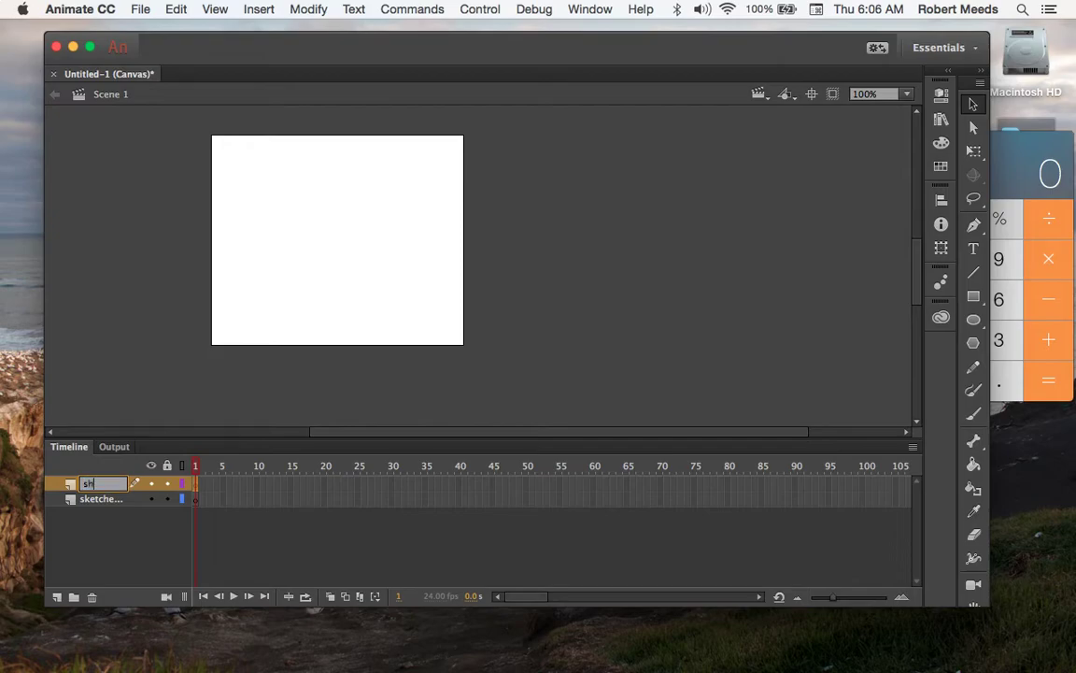
text(ades of gray)
key(Return)
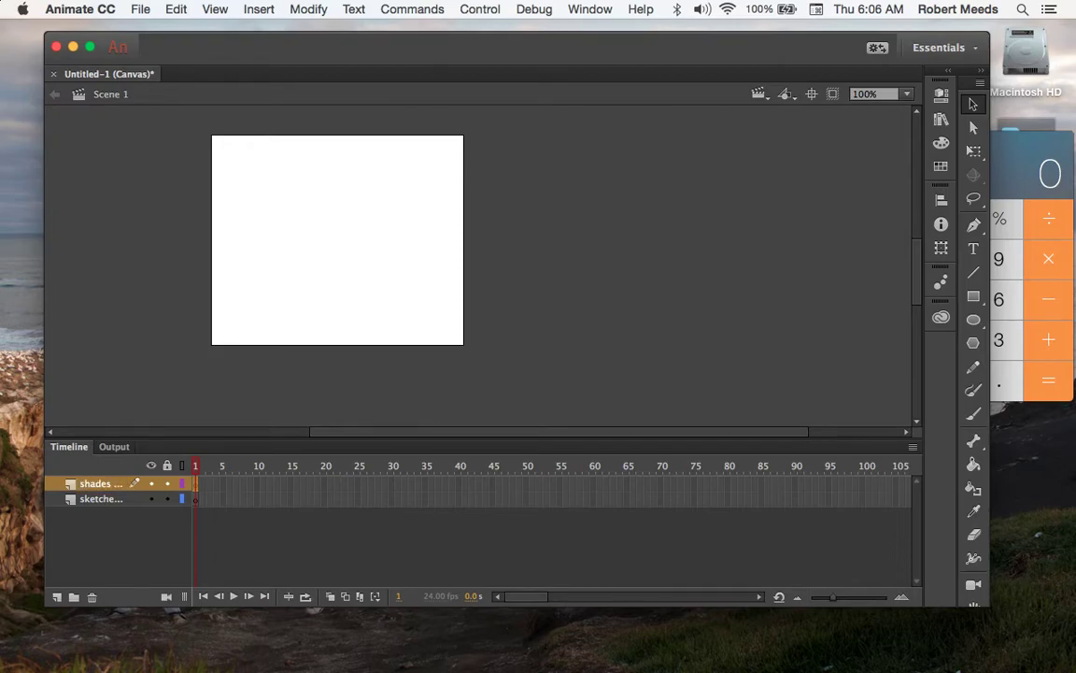
Add a new layer above the shades of gray layer and name it grayscale
click(57, 596)
double_click(103, 485)
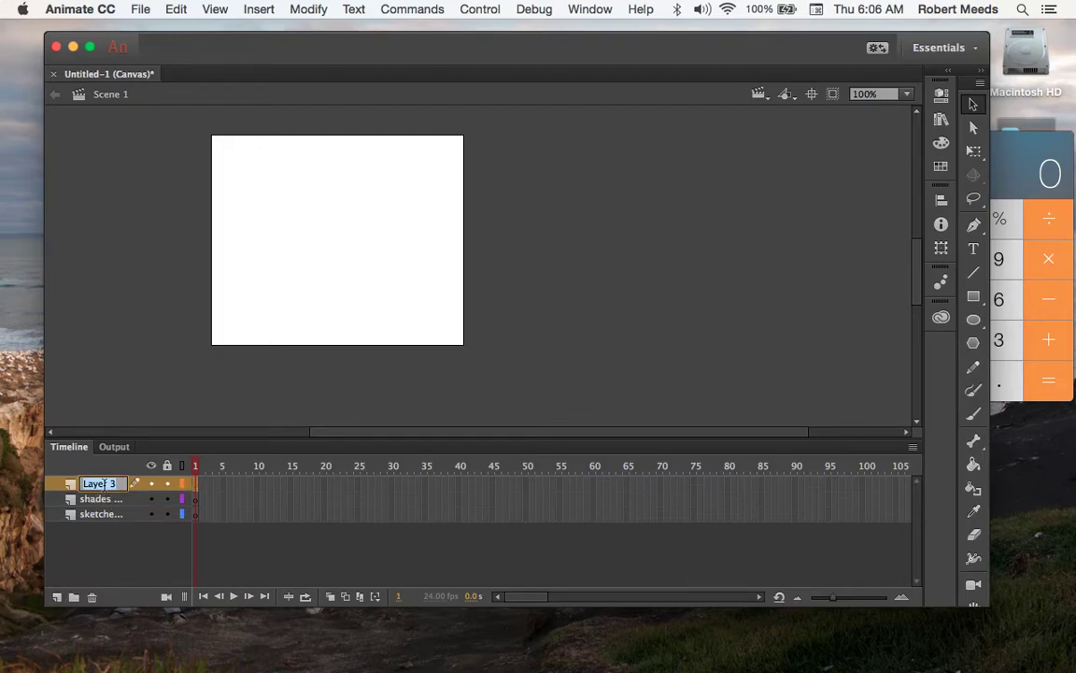
text(grayscale)
key(Return)
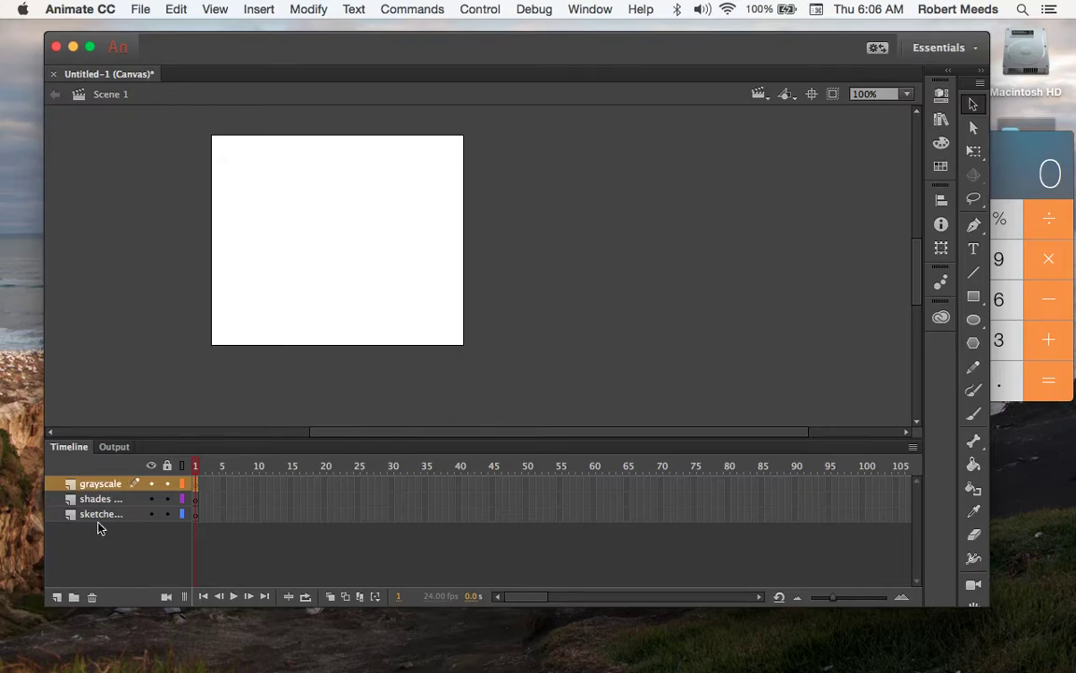
Add a new layer above the grayscale layer and name it color
click(57, 598)
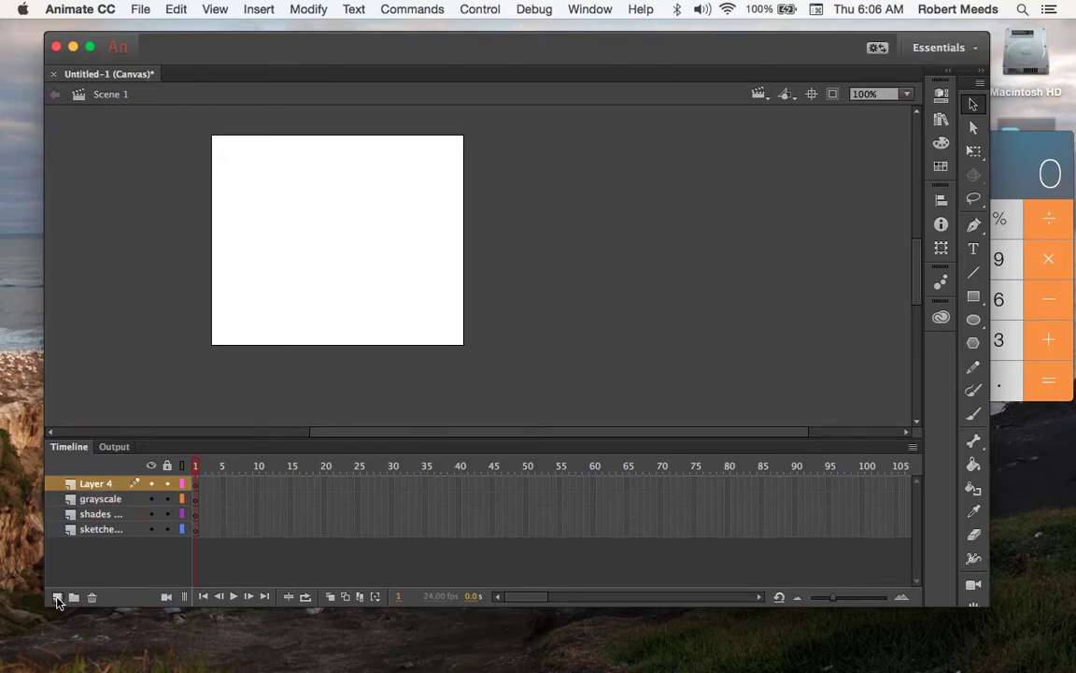
double_click(95, 484)
text(color)
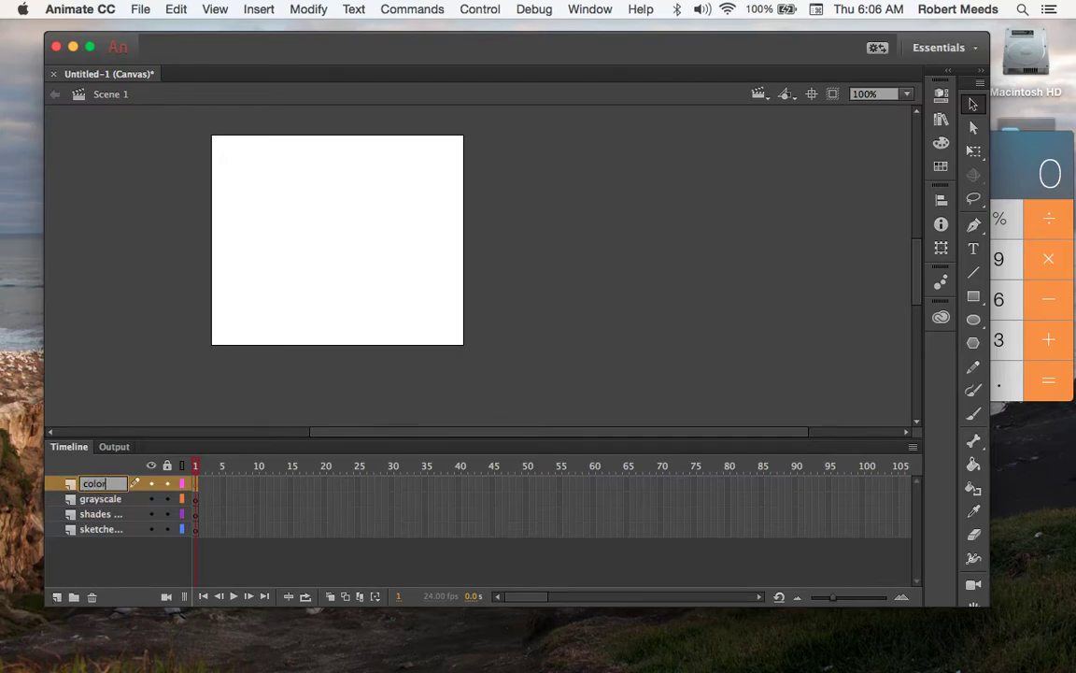
key(Return)
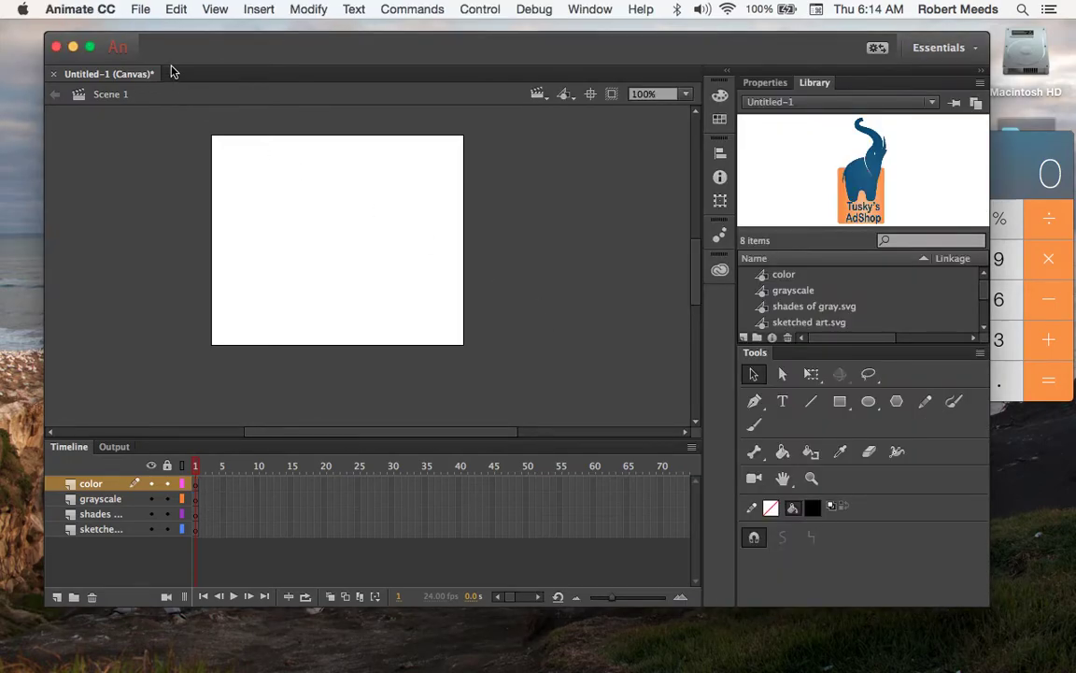
Start saving the document and create a folder named animated banner ad on the Desktop for it
click(139, 9)
click(150, 135)
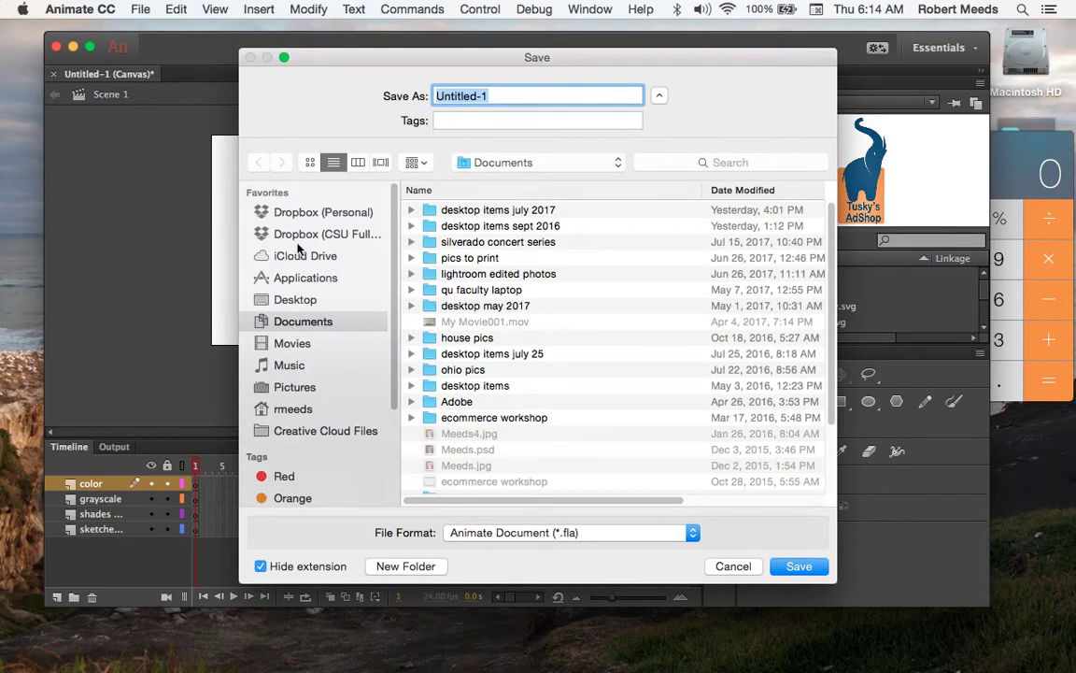
click(301, 300)
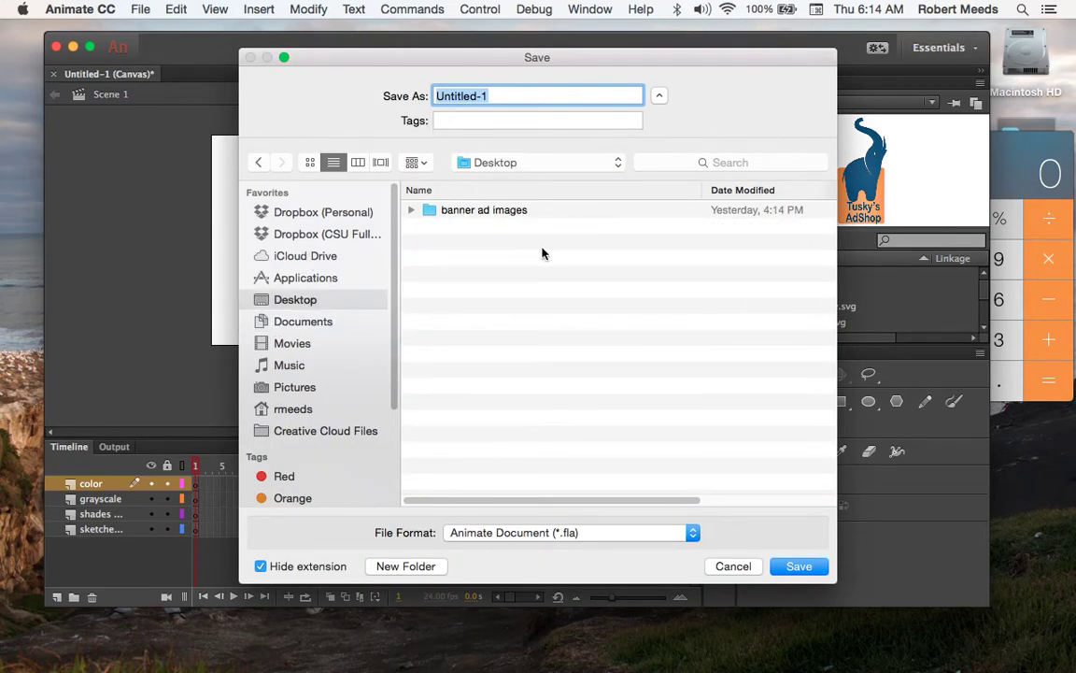
click(425, 572)
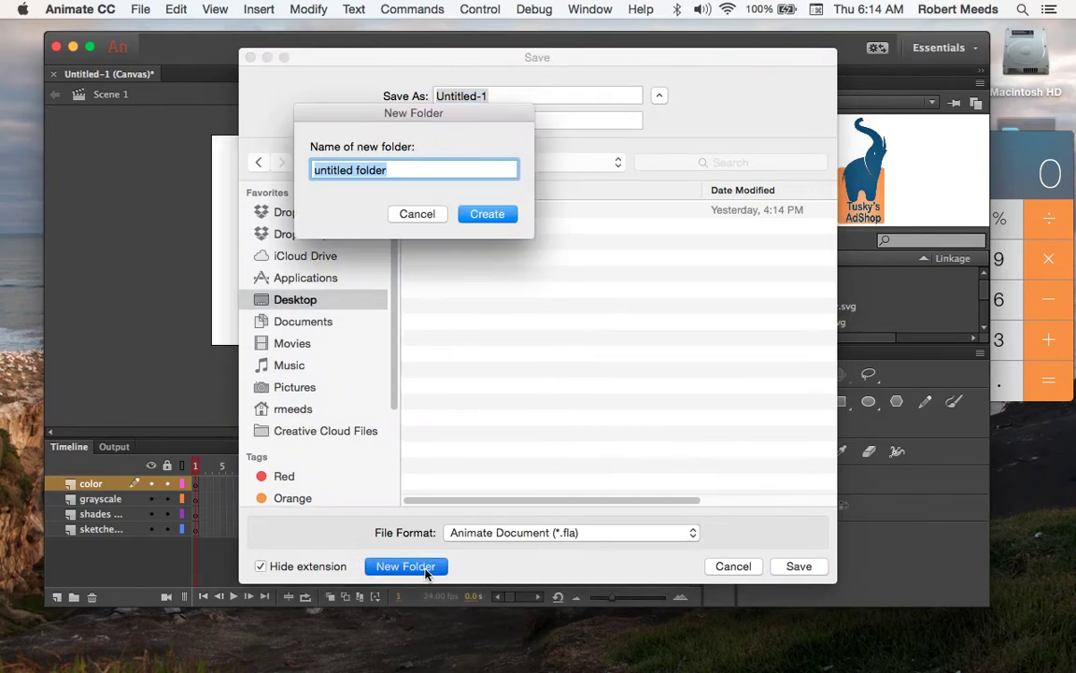
text(animat)
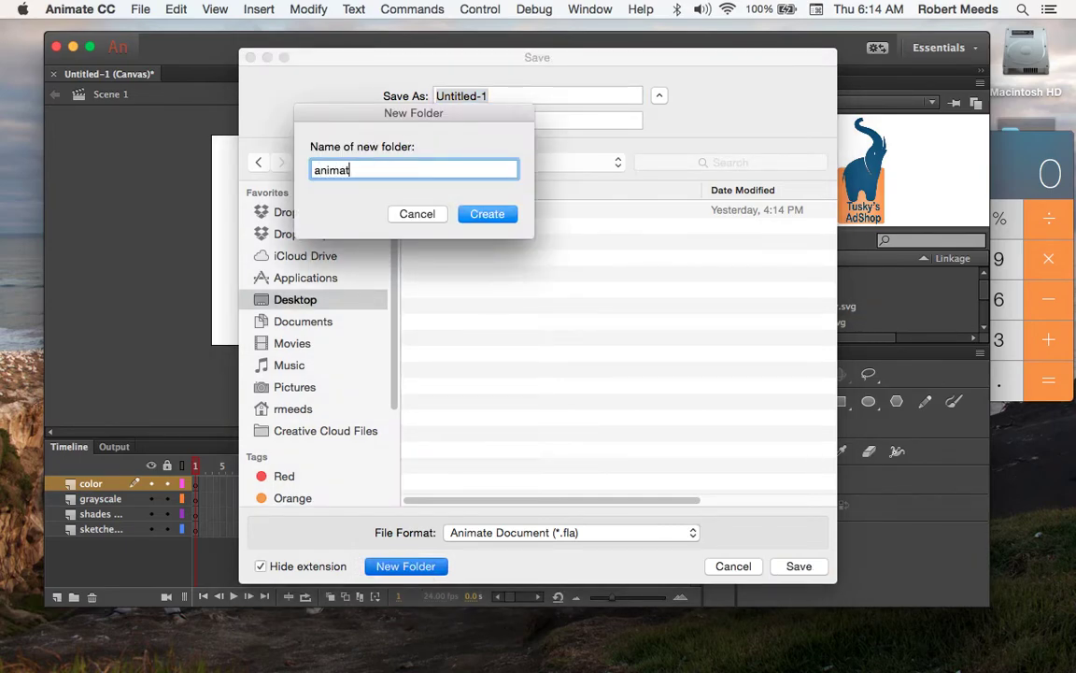
text(ed banner ad)
key(Return)
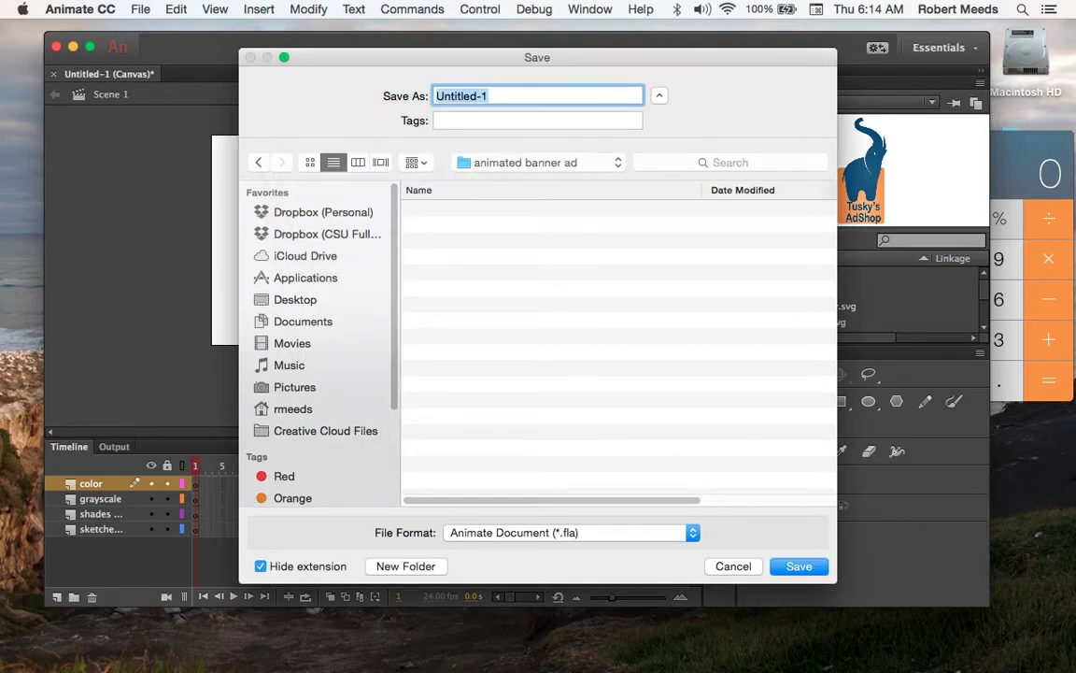
Save the document in the new folder as 300x250 banner ad in Animate Document format
text(300)
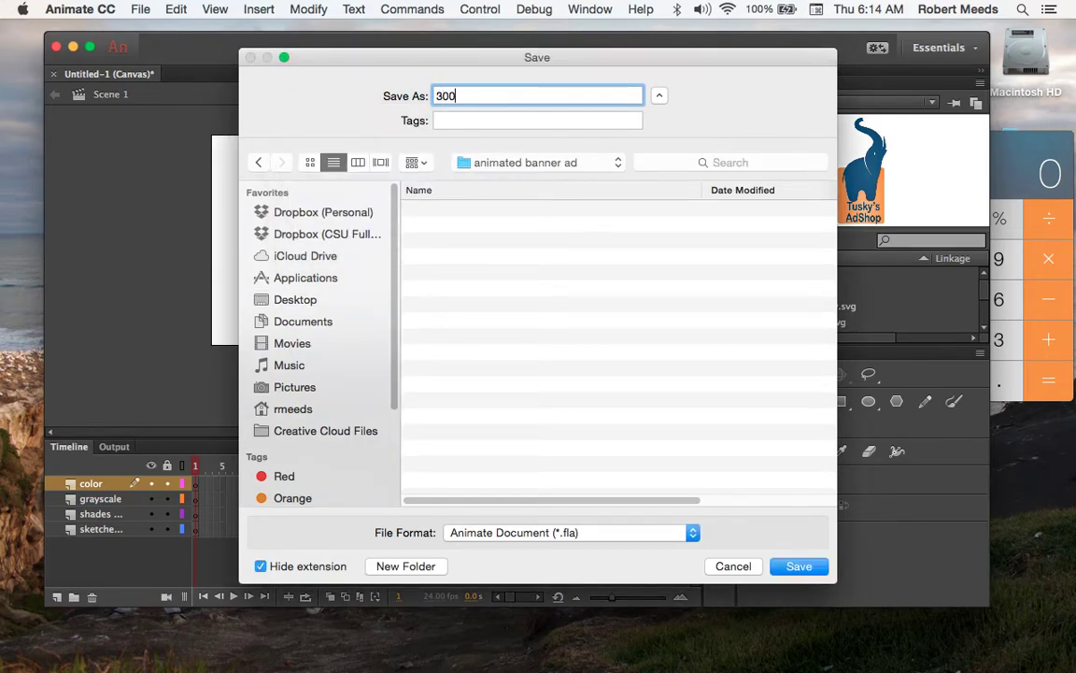
text(x250 bannertad)
key(Return)
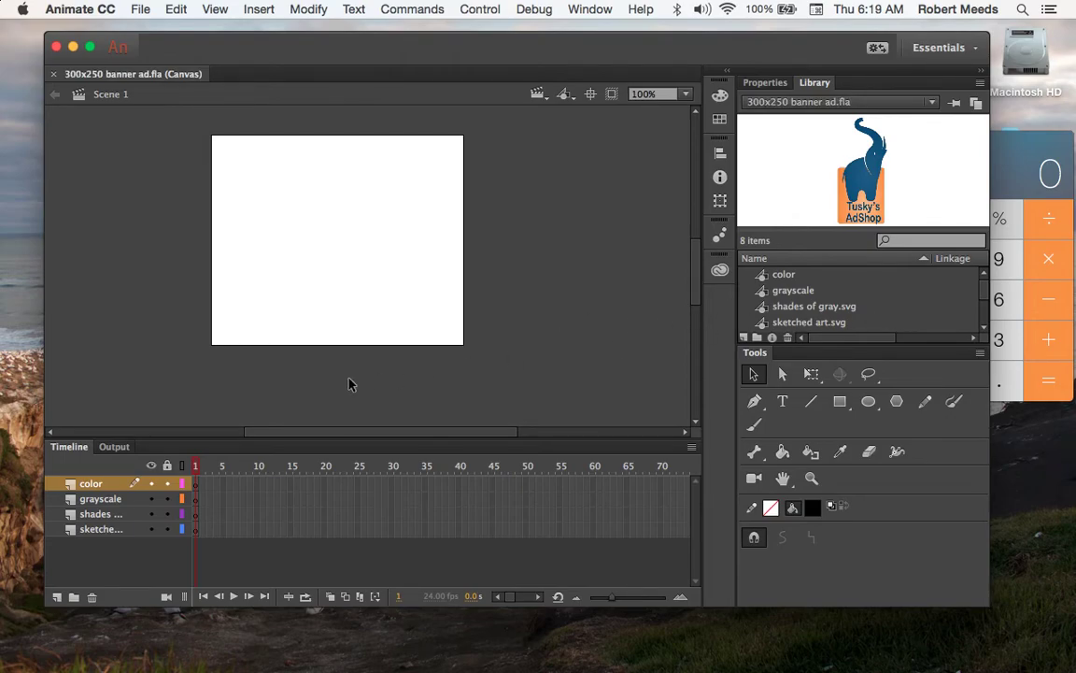
Place the sketched art.svg symbol on the sketched art layer, with its sunflower head positioned over the stage
click(103, 530)
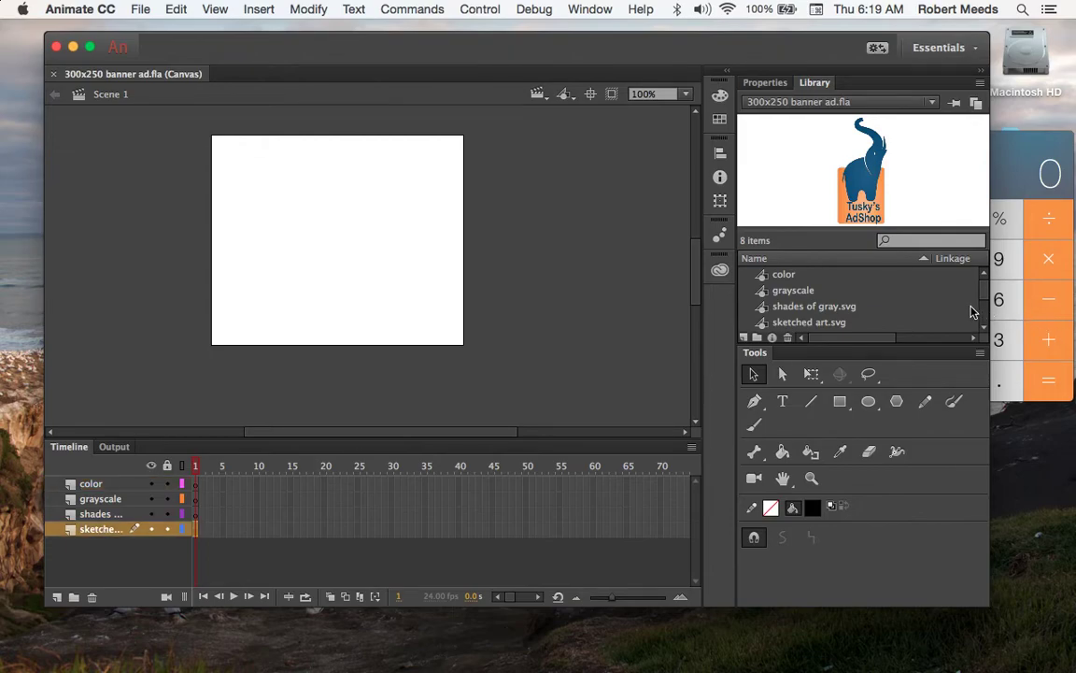
click(809, 322)
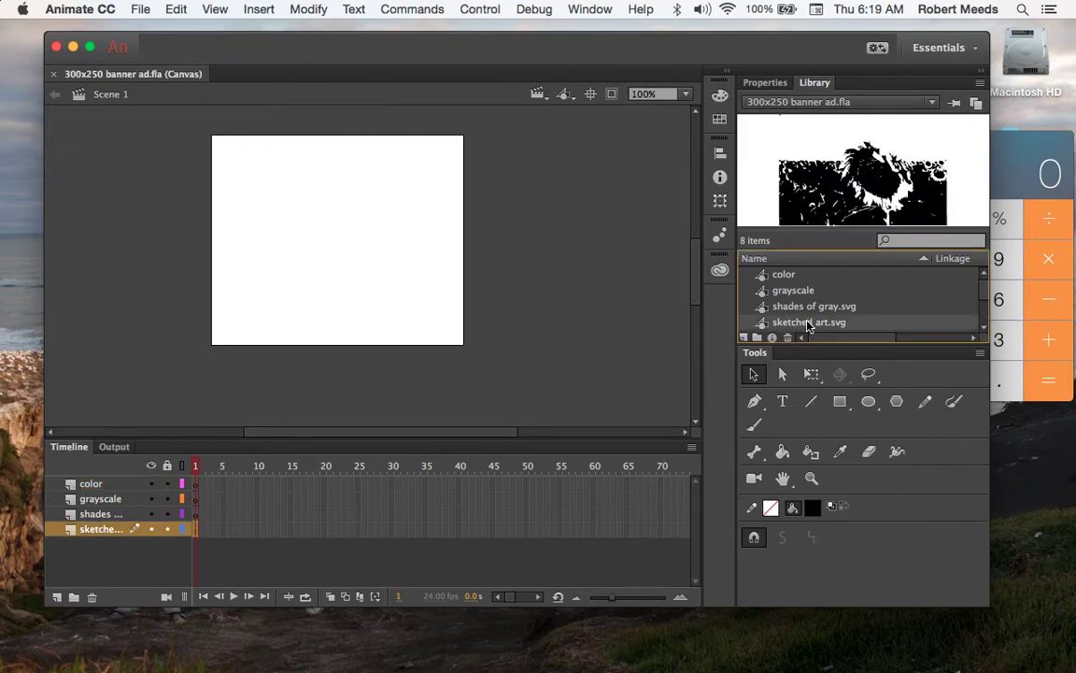
mouse_move(758, 320)
mouse_down()
mouse_move(710, 291)
mouse_move(580, 295)
mouse_move(211, 204)
mouse_up()
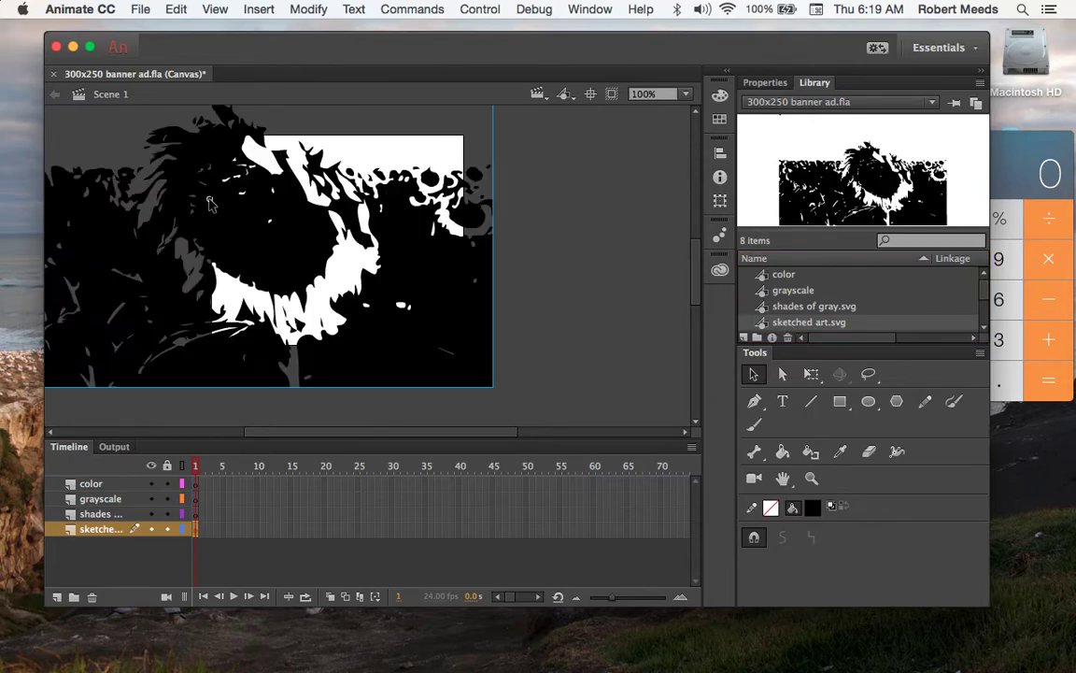
mouse_move(299, 215)
mouse_down()
mouse_move(416, 271)
mouse_move(377, 238)
mouse_move(414, 267)
mouse_up()
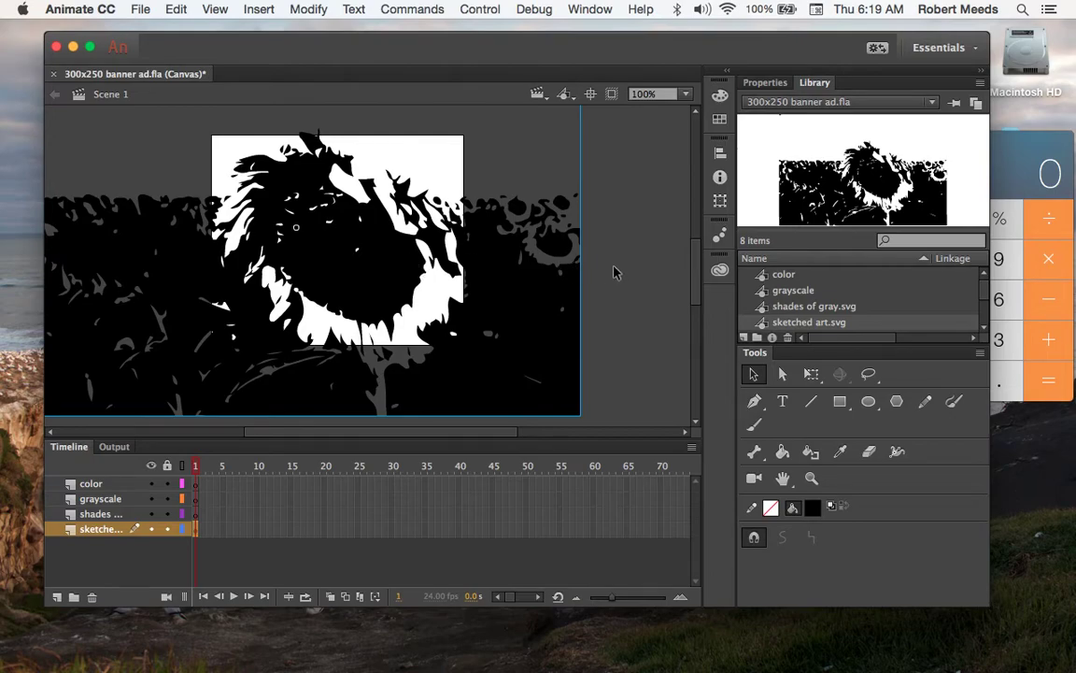
click(565, 117)
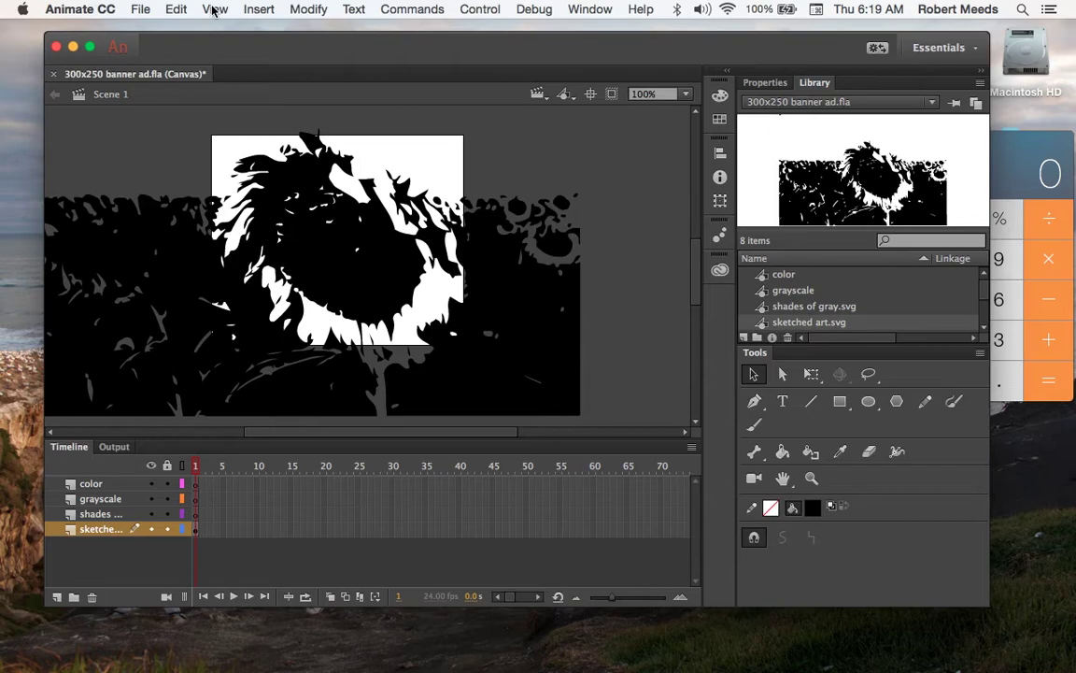
Show the rulers and shift the sketched art slightly to refine the sunflower's position on the stage
click(214, 10)
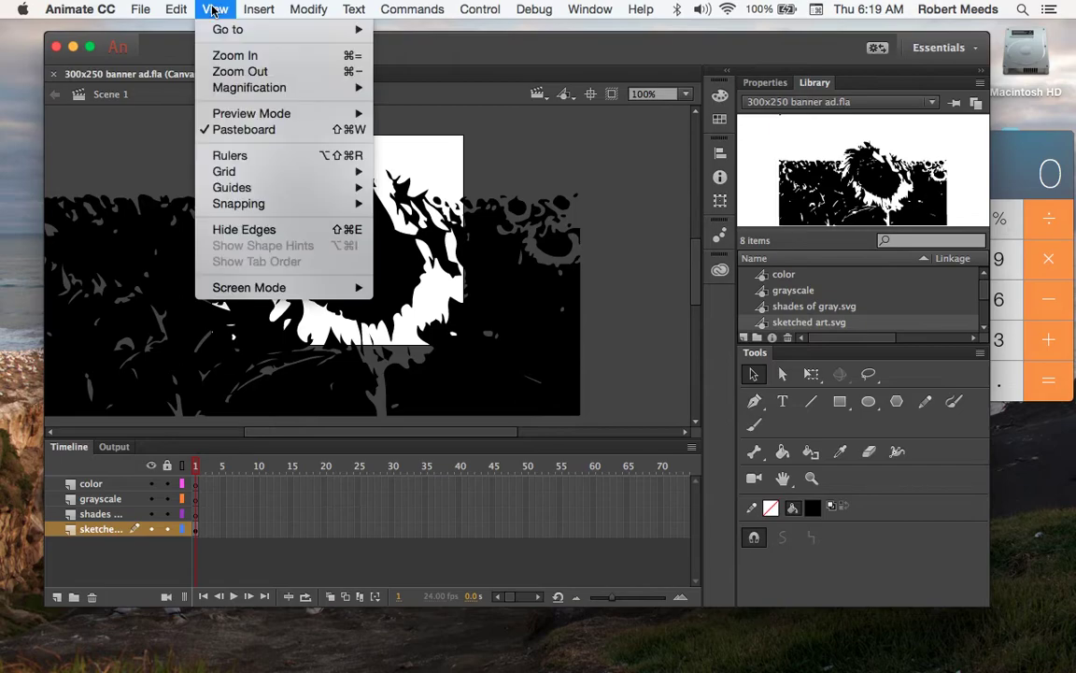
click(211, 153)
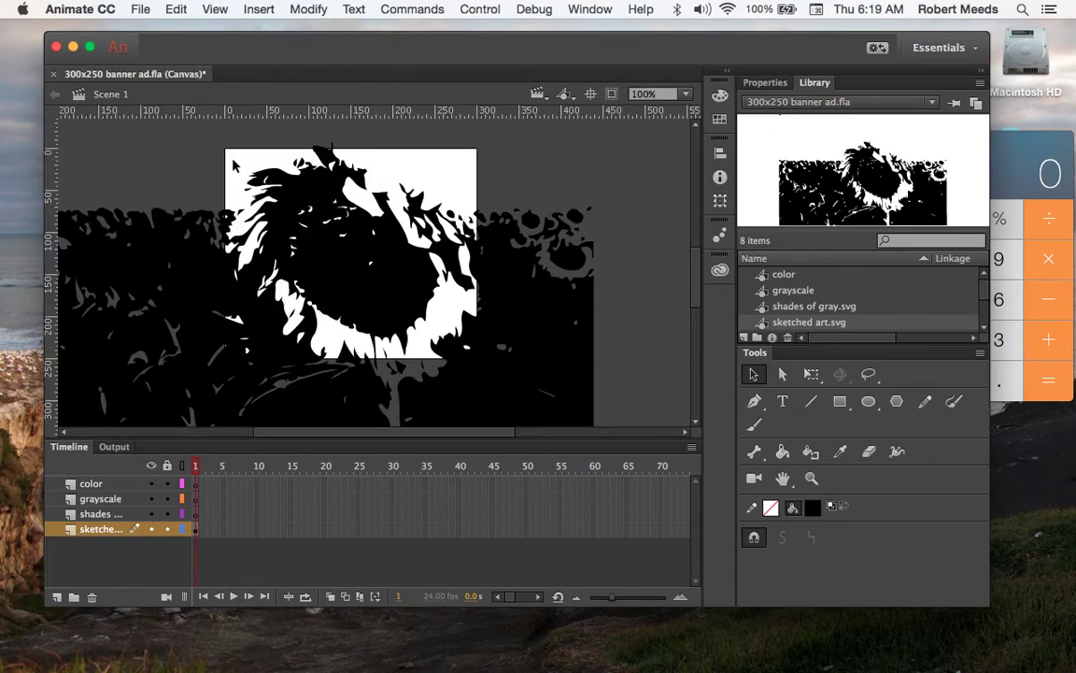
drag(372, 263, 379, 269)
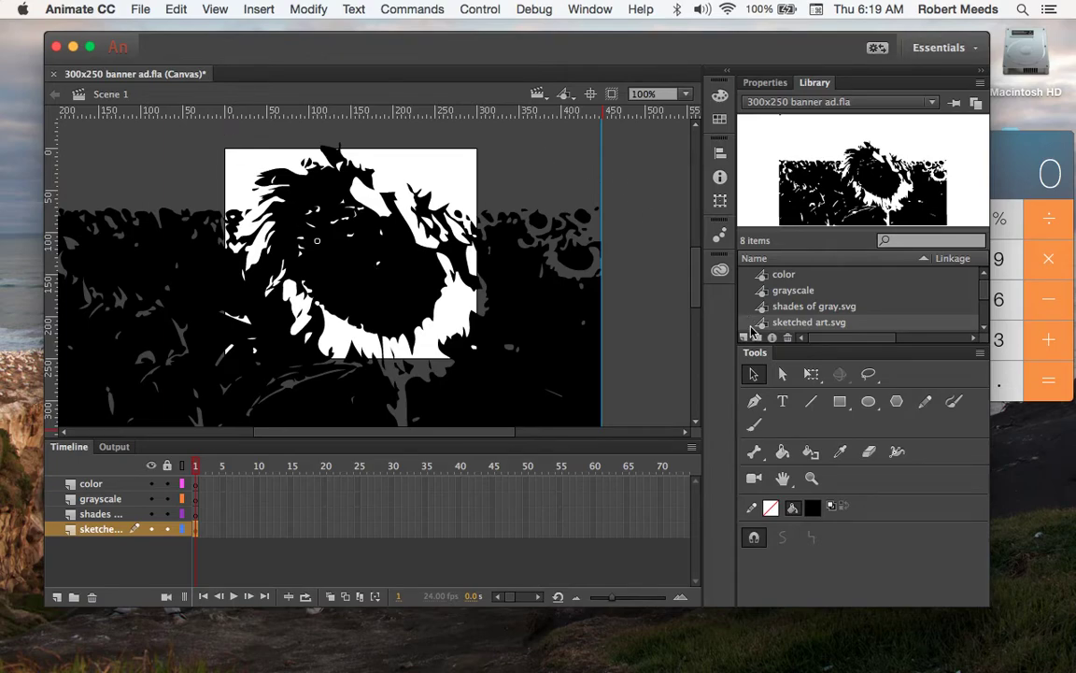
Add a vertical guide along the sketched art's left edge and a horizontal guide along its top edge
scroll(457, 437, left, 10)
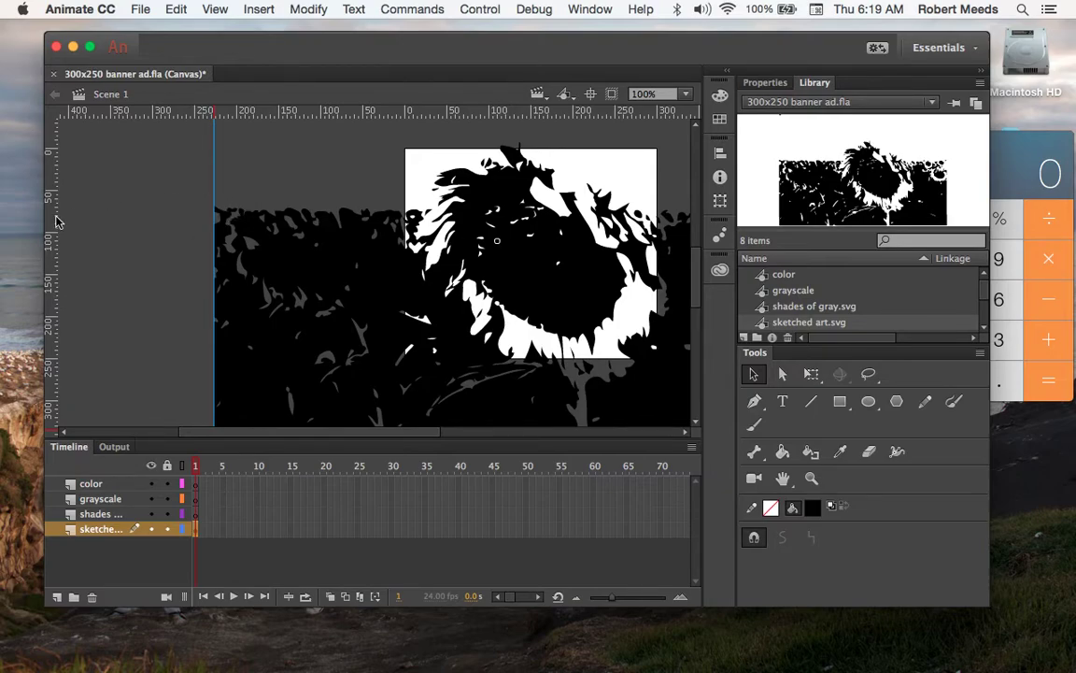
drag(53, 221, 214, 222)
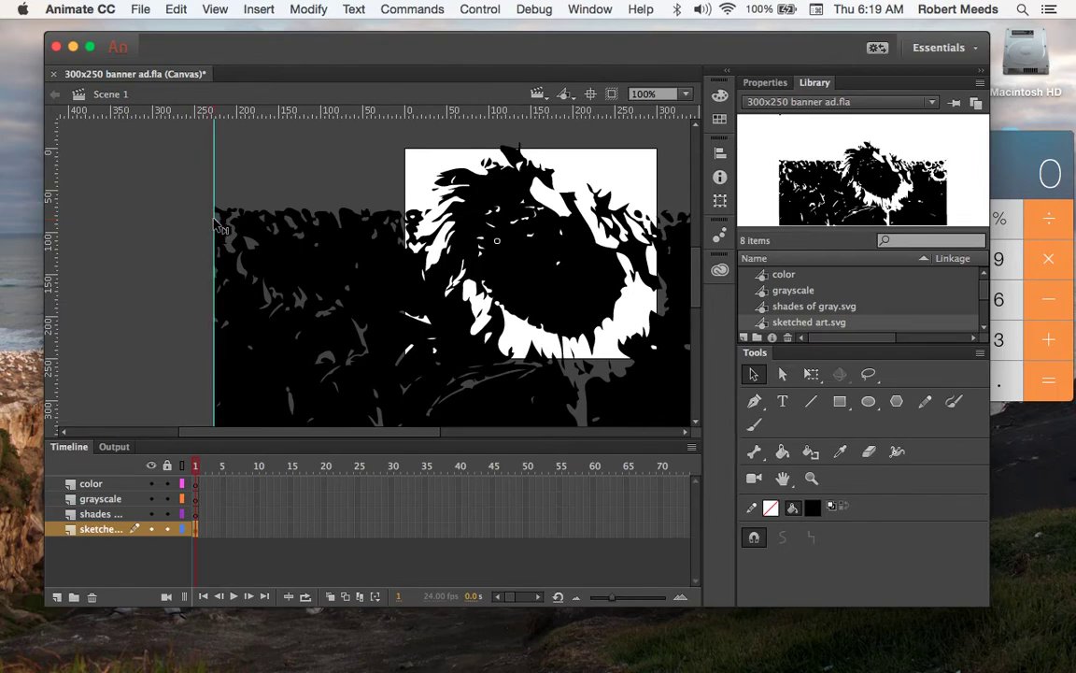
scroll(323, 186, up, 5)
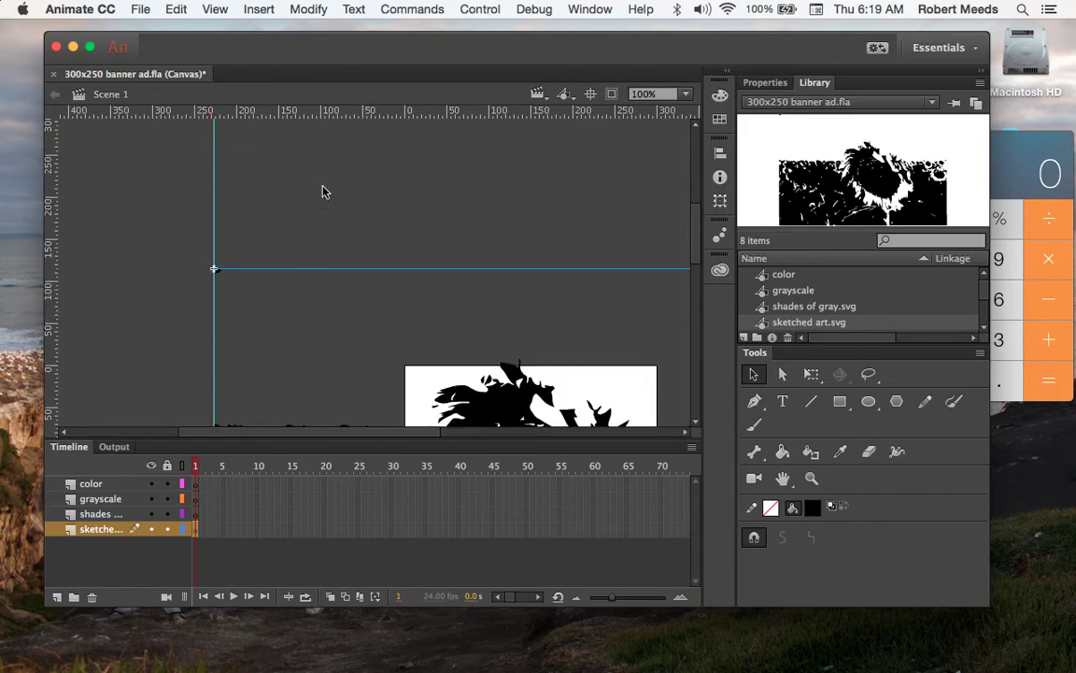
scroll(323, 185, down, 2)
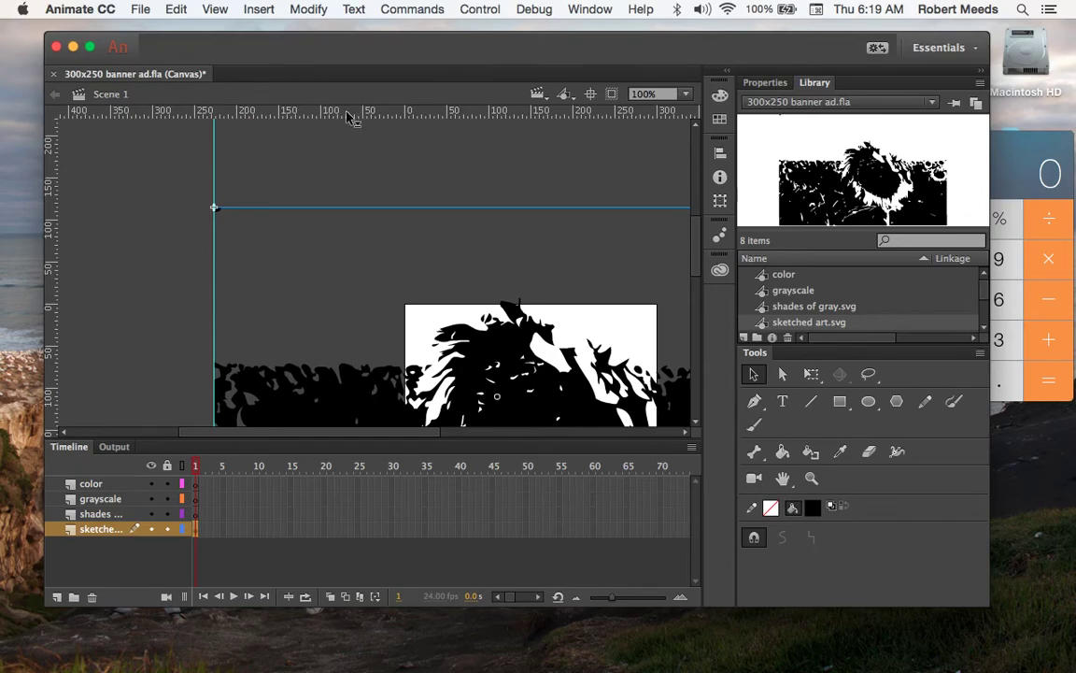
drag(346, 115, 346, 206)
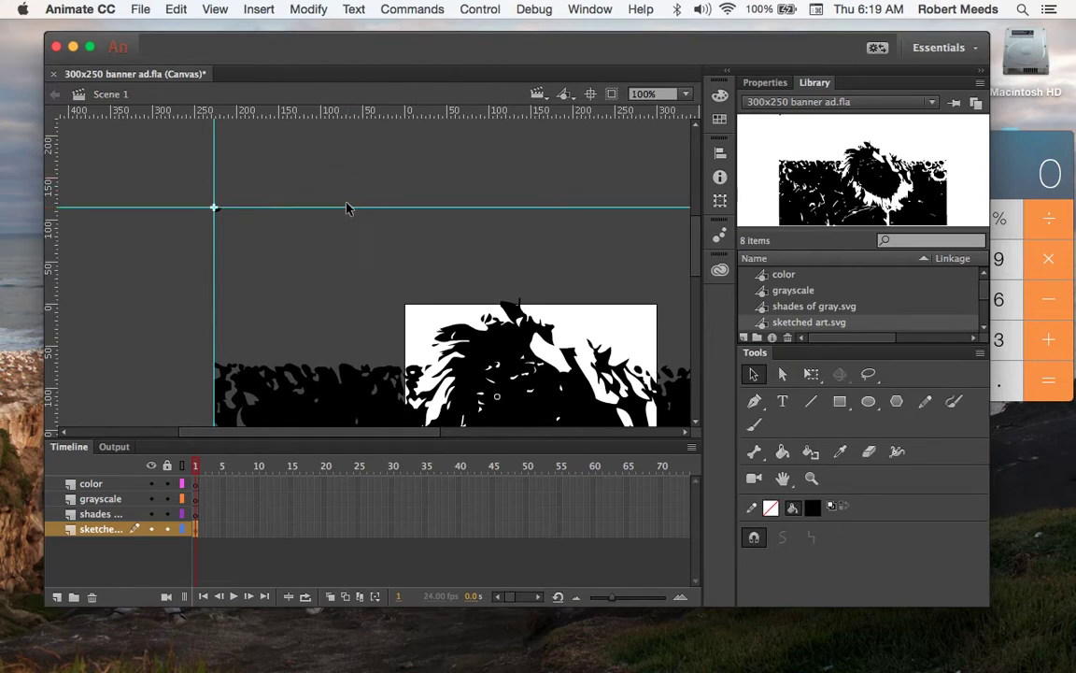
Place the shades of gray.svg symbol on the shades of gray layer, aligning its top-left corner with the two guides
scroll(374, 262, down, 3)
scroll(411, 299, right, 3)
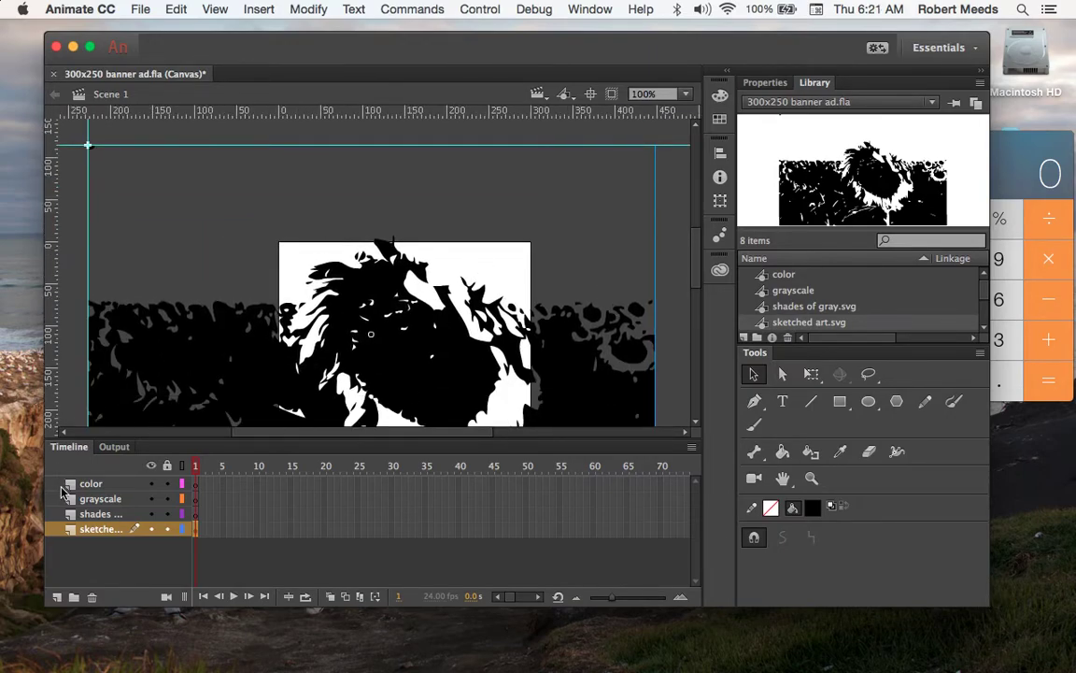
click(100, 515)
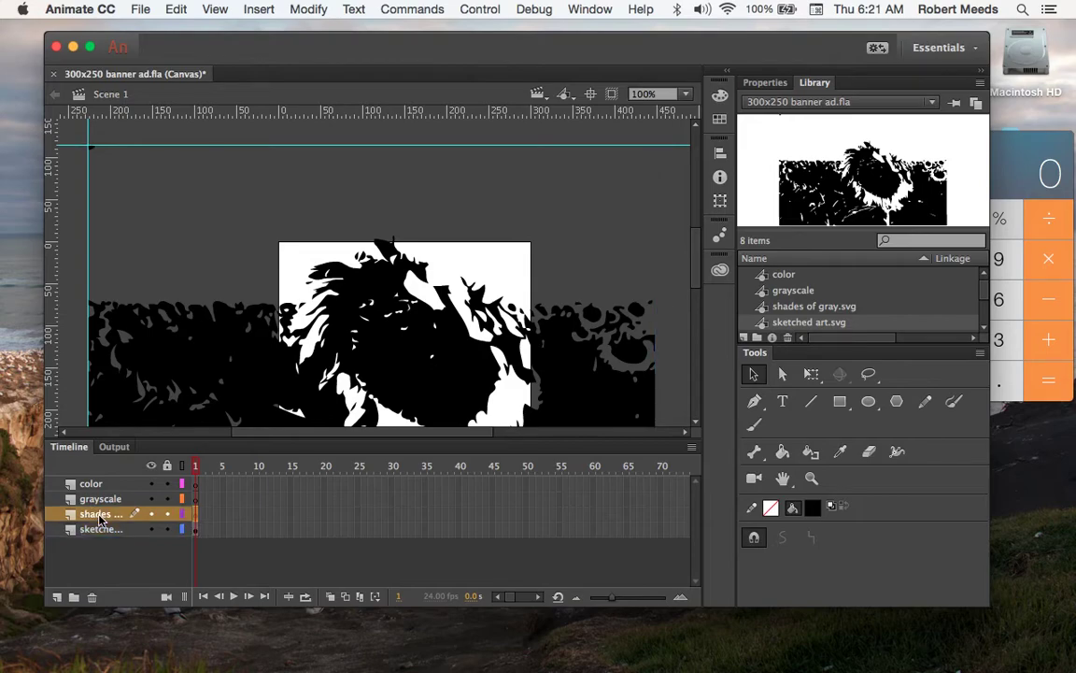
click(800, 308)
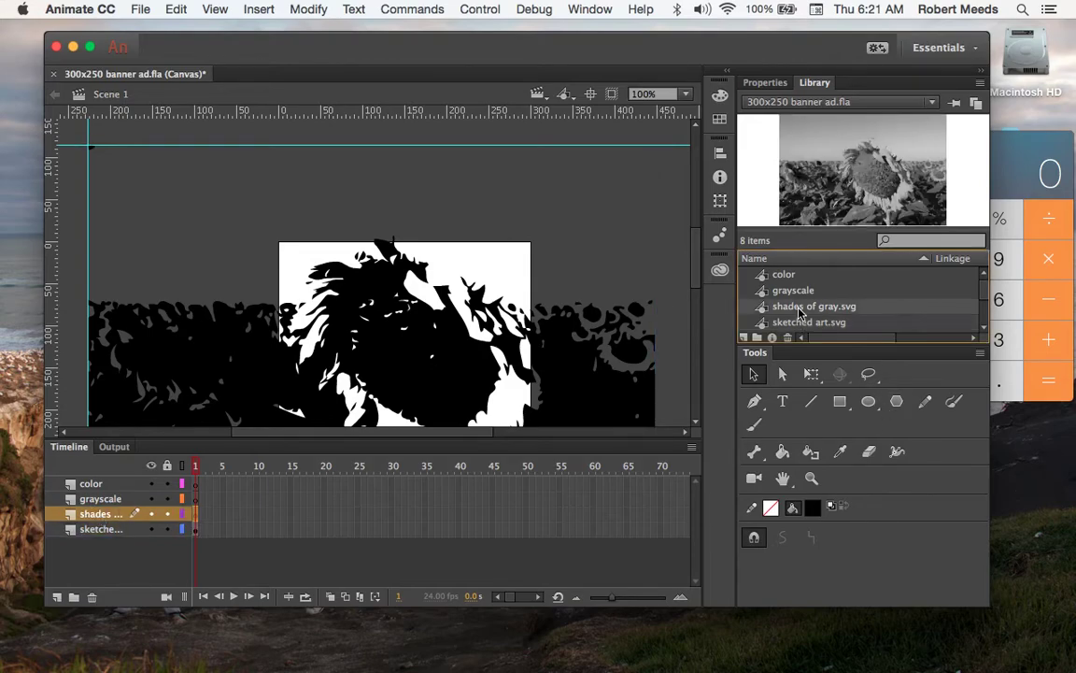
drag(800, 312, 210, 213)
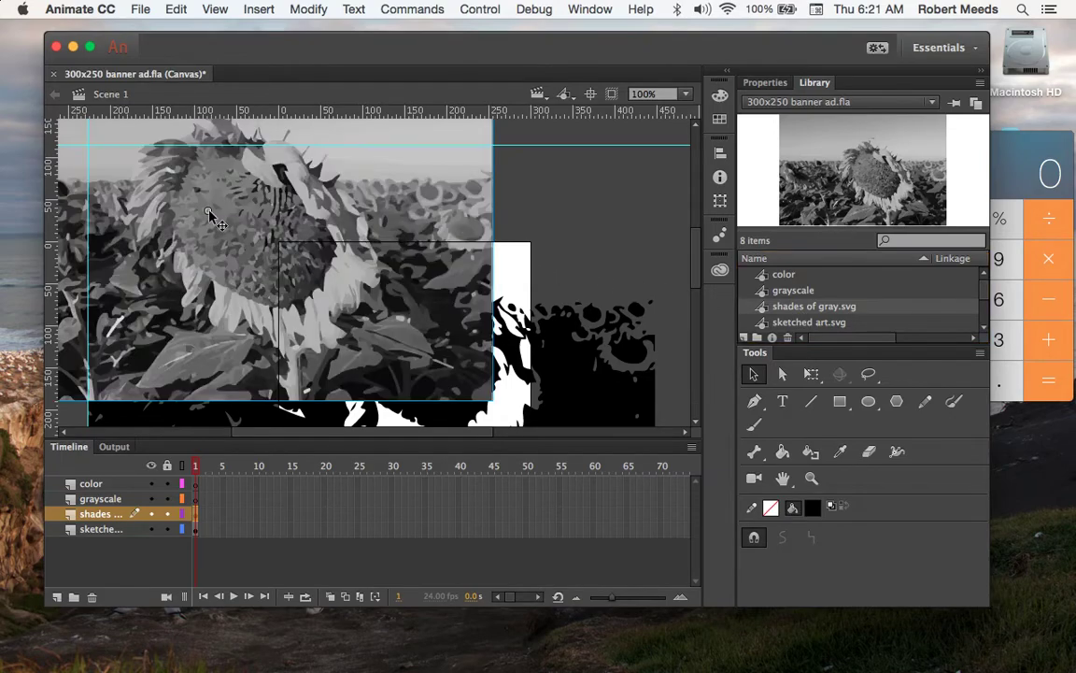
drag(238, 267, 367, 356)
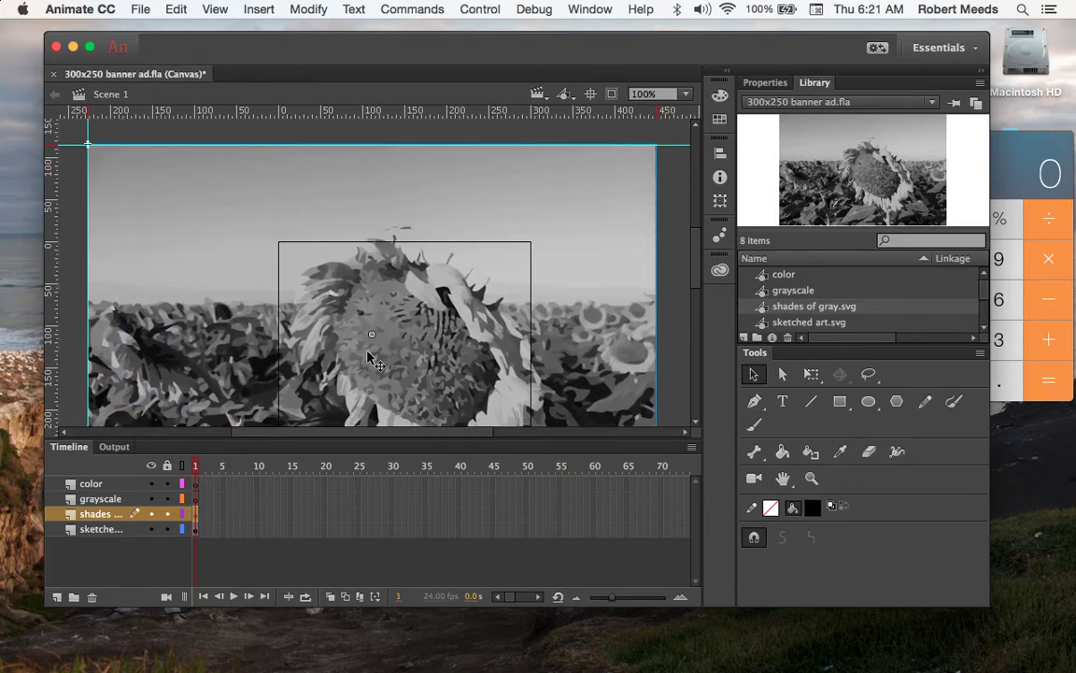
Place the grayscale symbol on the grayscale layer, aligned to the two guides, and make the color layer active
click(100, 501)
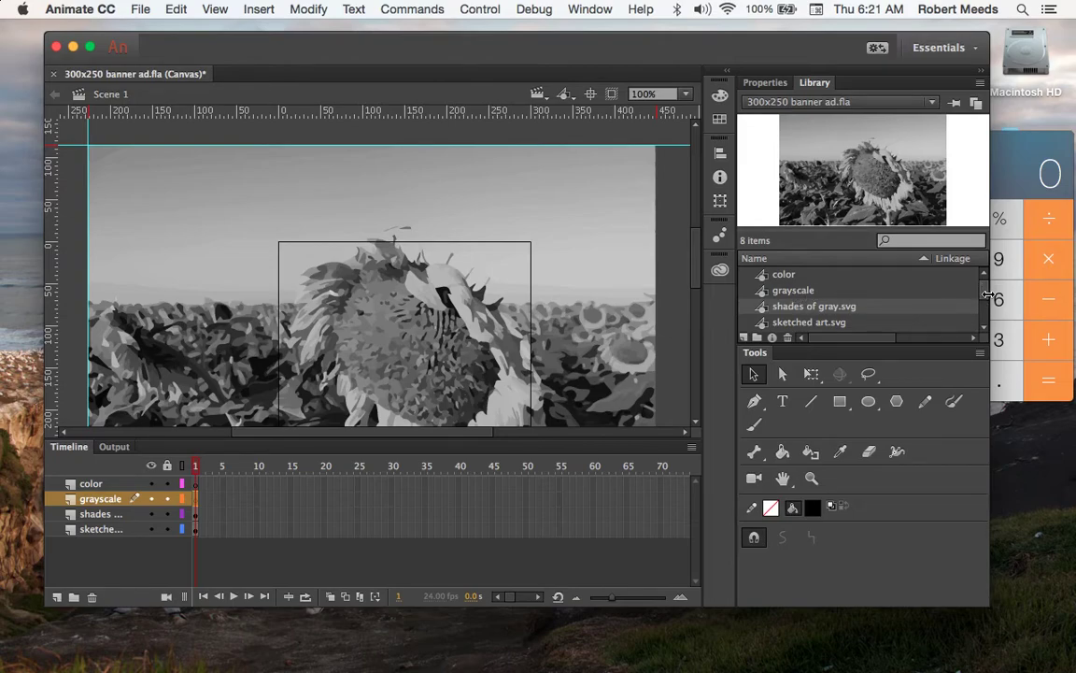
scroll(987, 295, down, 3)
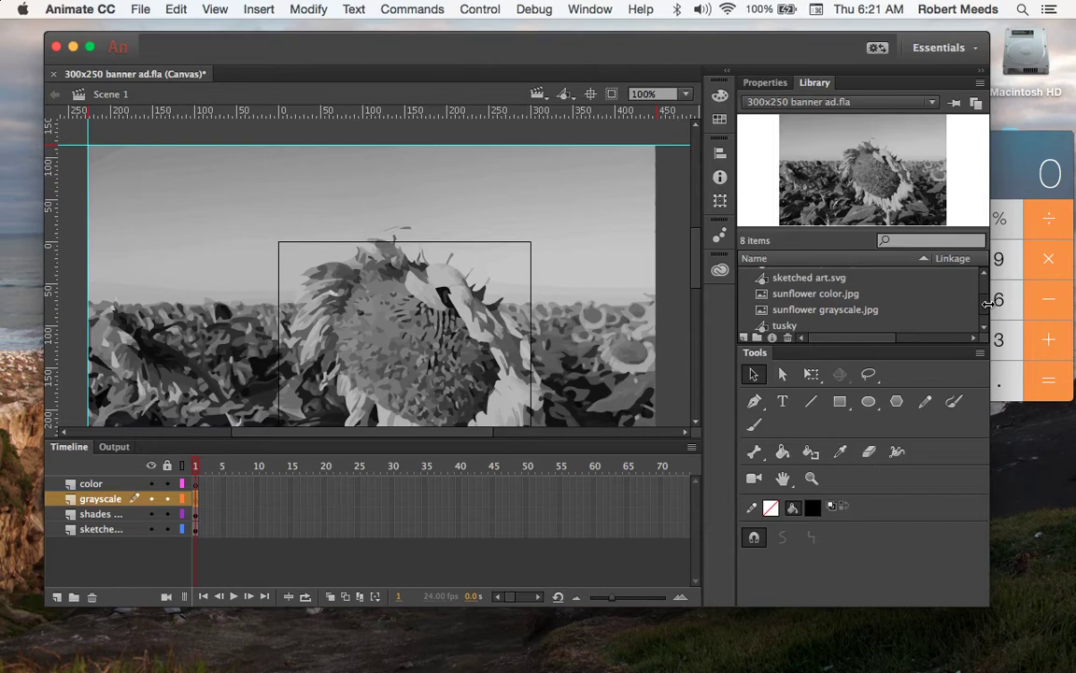
scroll(841, 280, down, 1)
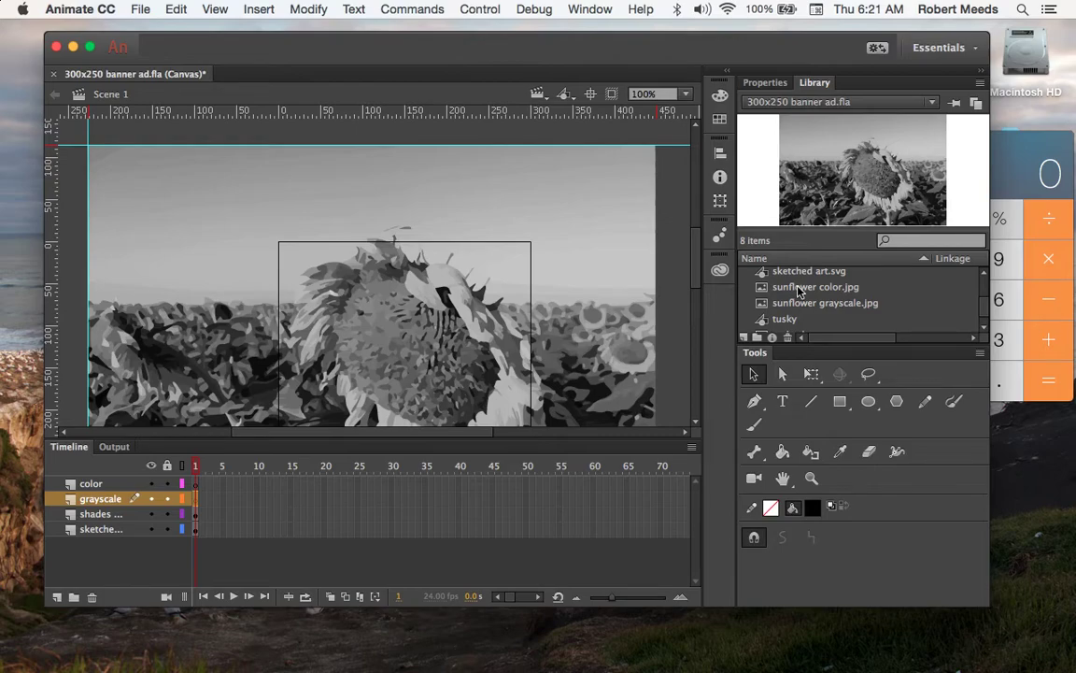
scroll(985, 297, up, 2)
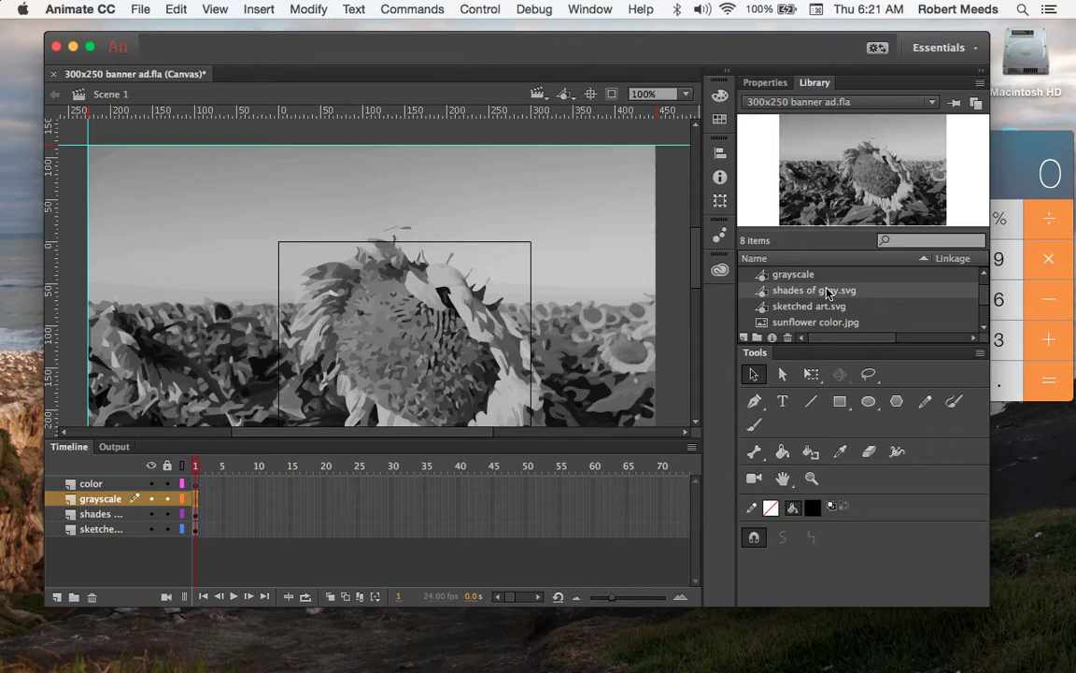
click(801, 275)
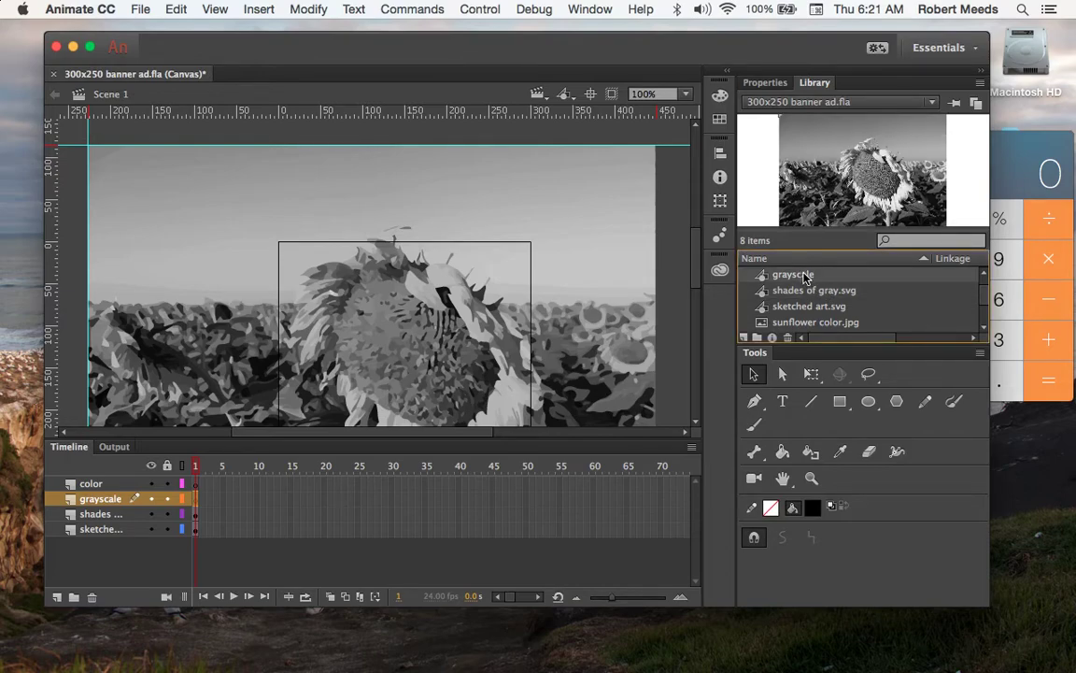
drag(801, 275, 375, 342)
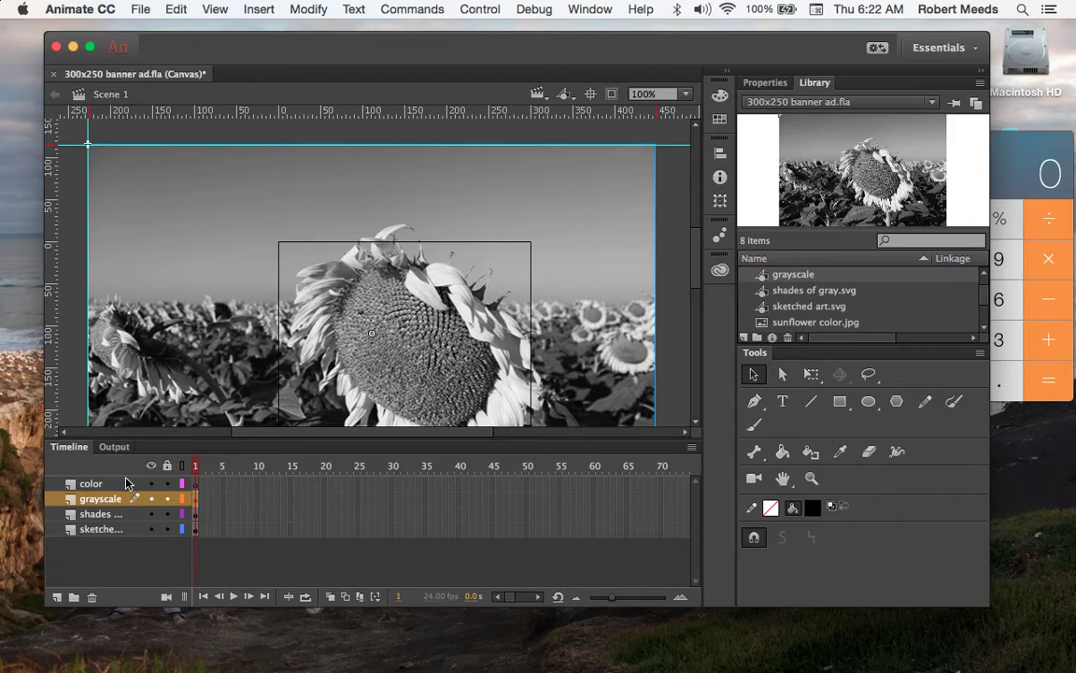
click(103, 484)
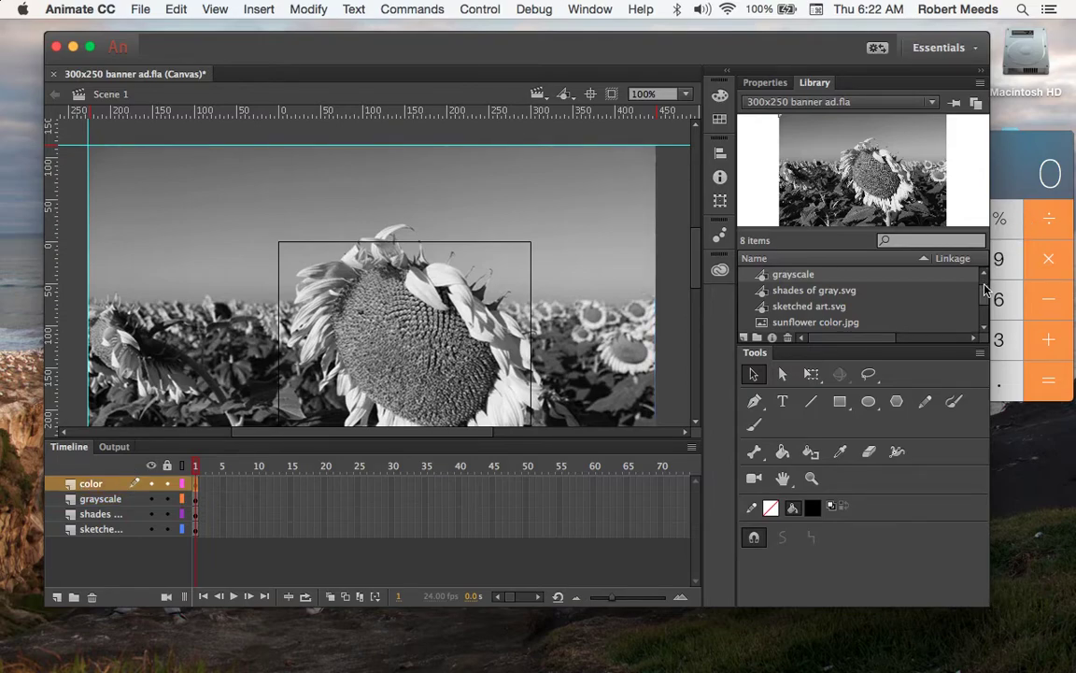
scroll(983, 304, down, 2)
scroll(984, 311, down, 1)
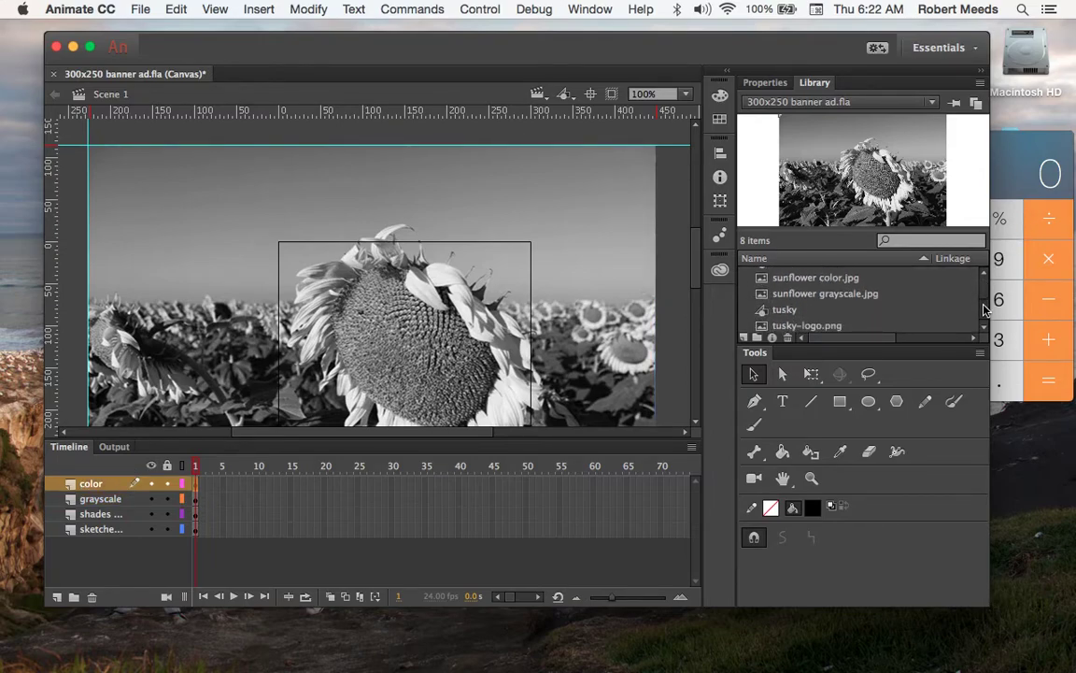
scroll(984, 313, up, 1)
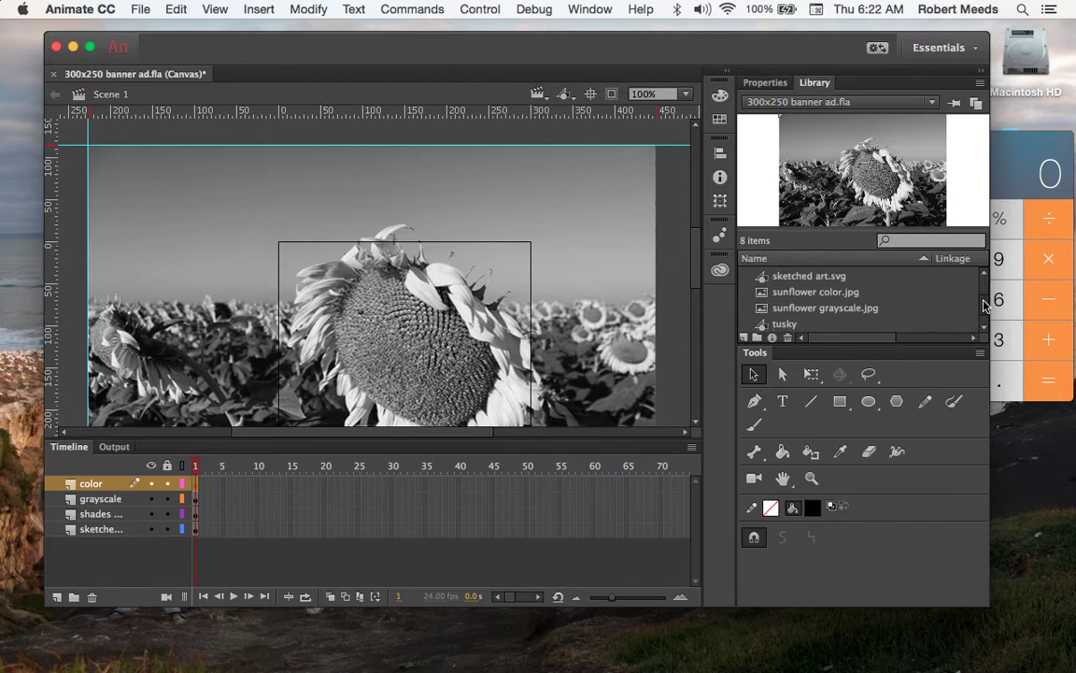
click(828, 294)
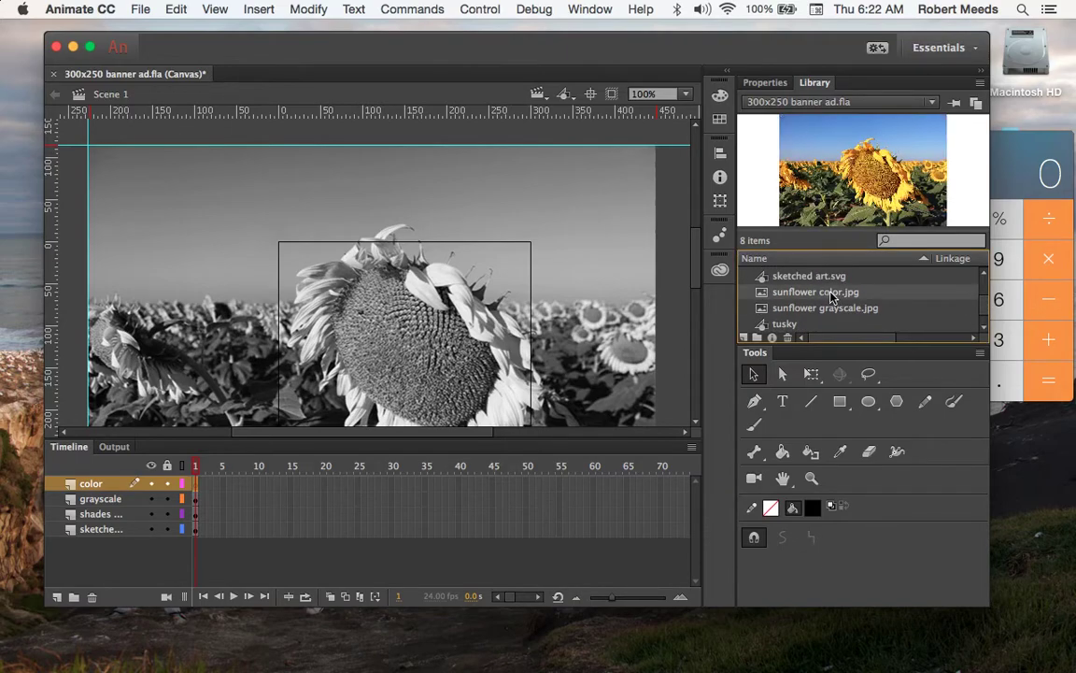
drag(201, 199, 202, 199)
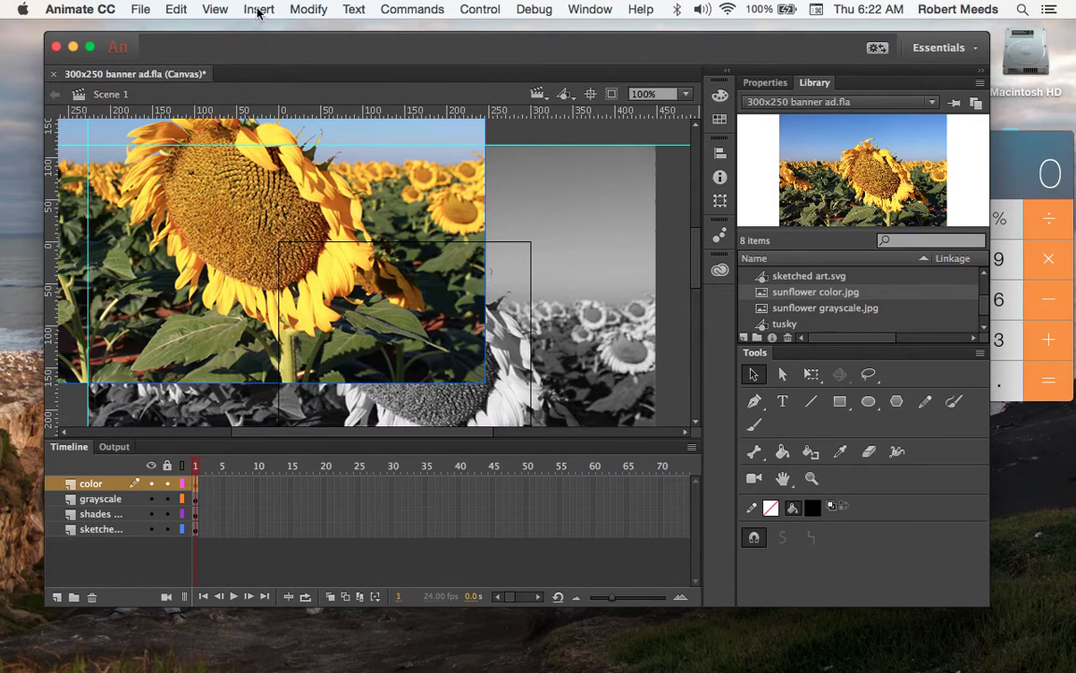
click(308, 9)
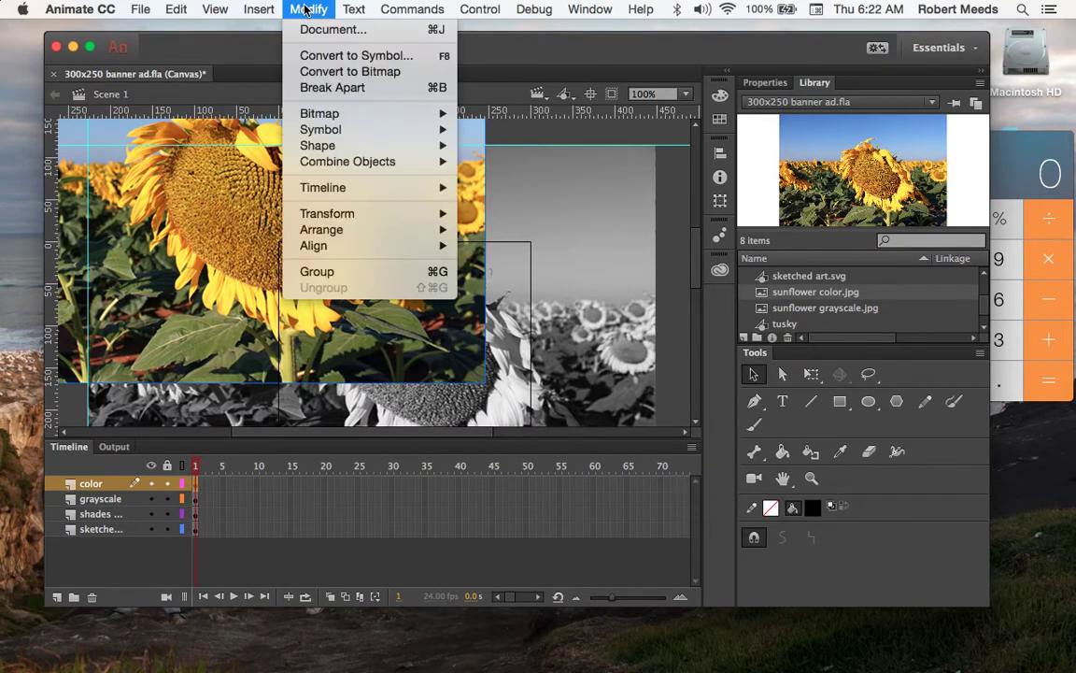
click(285, 11)
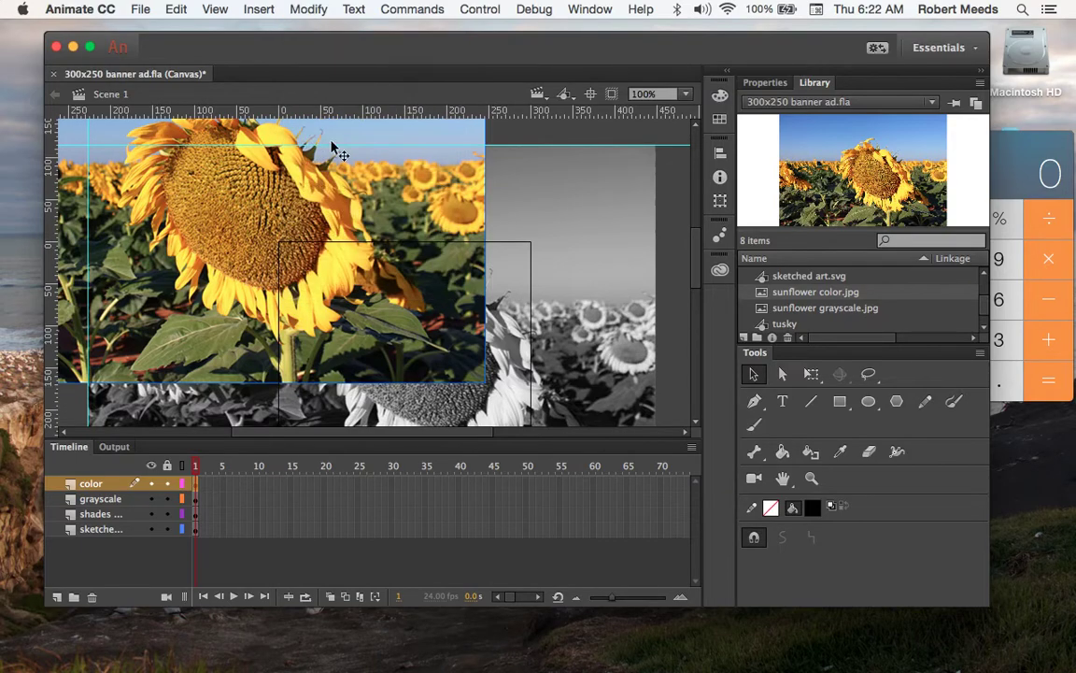
key(Delete)
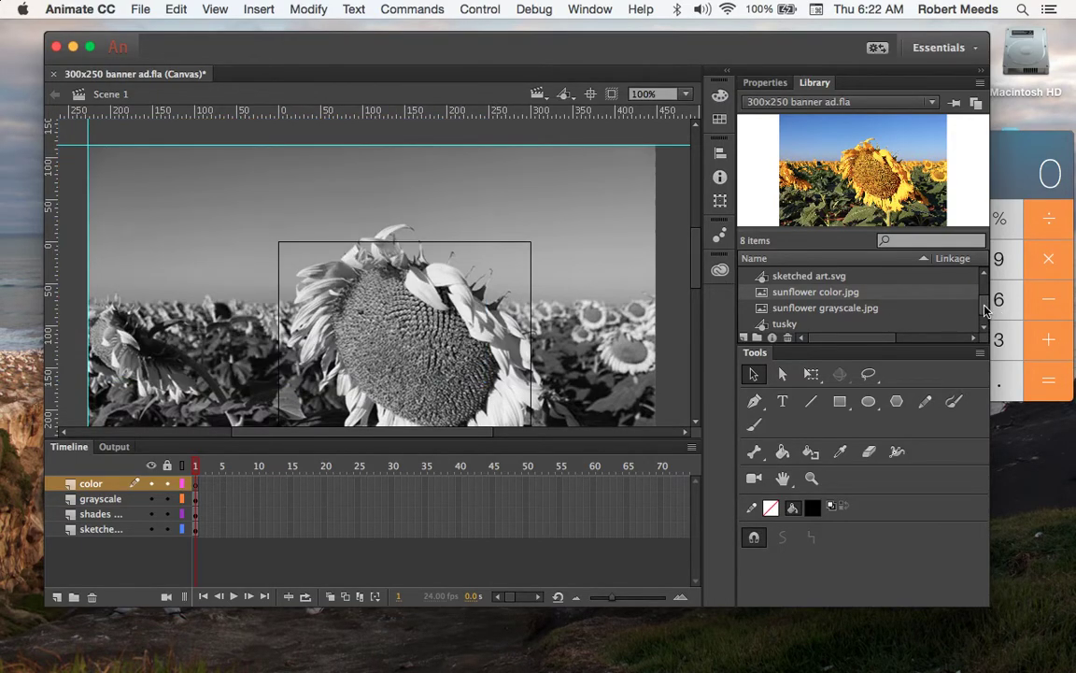
Place the color symbol from the library on the color layer, aligning its top-left corner with the two guides
mouse_move(986, 310)
mouse_down()
mouse_move(985, 324)
mouse_move(986, 294)
mouse_up()
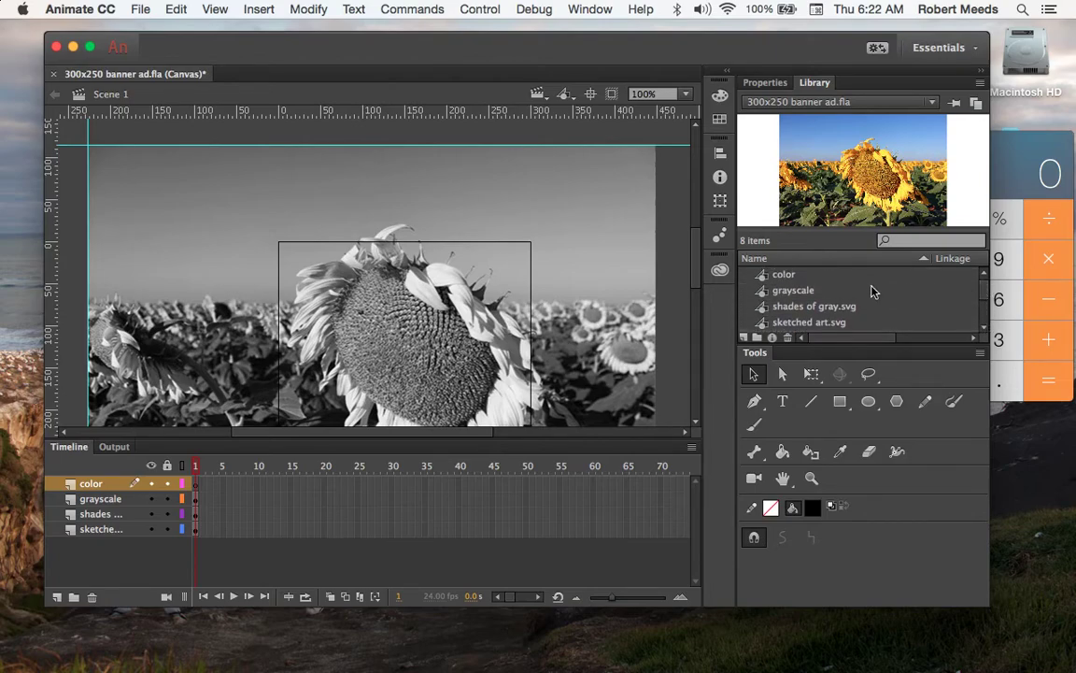
drag(783, 274, 366, 328)
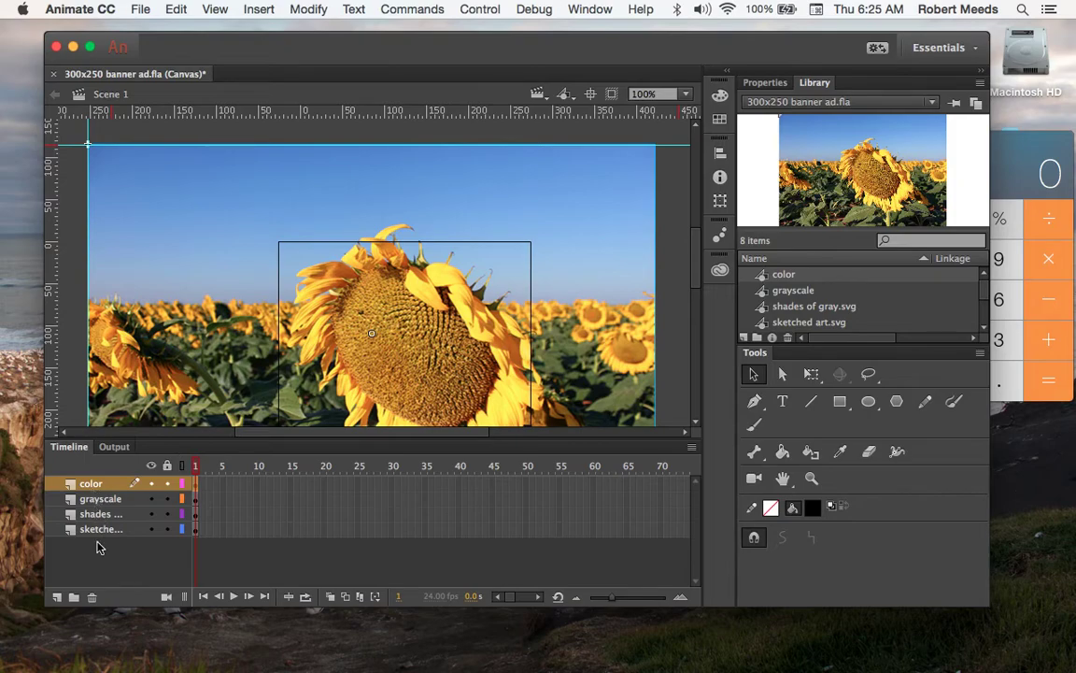
Hide and lock the color, grayscale and shades of gray layers, leaving the sketched art layer editable
click(151, 484)
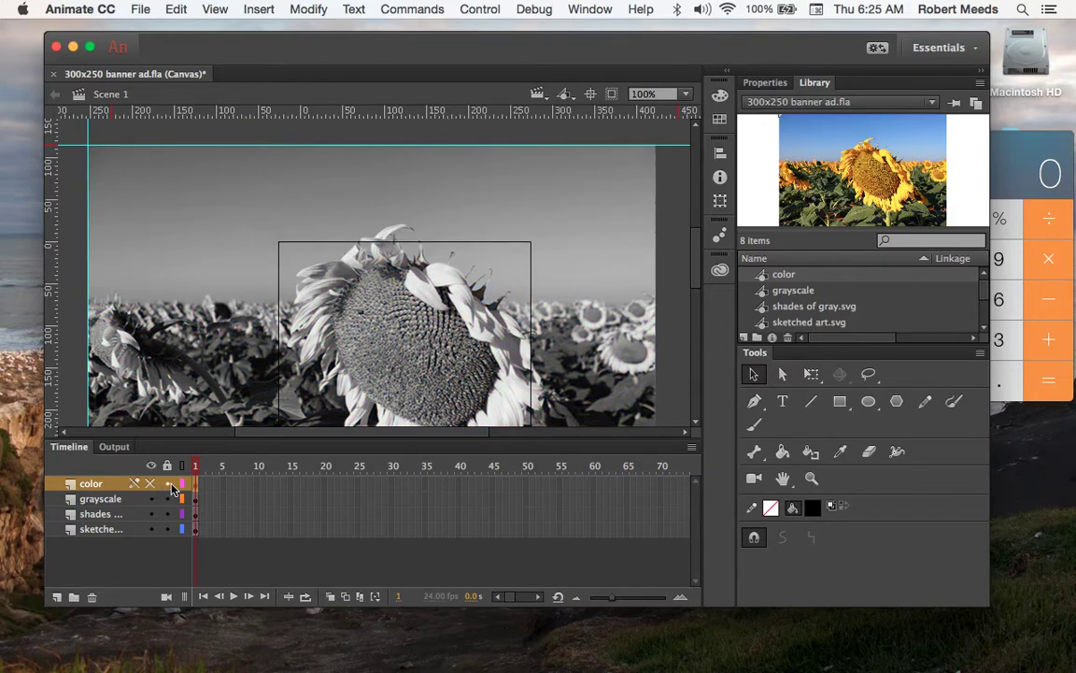
click(150, 499)
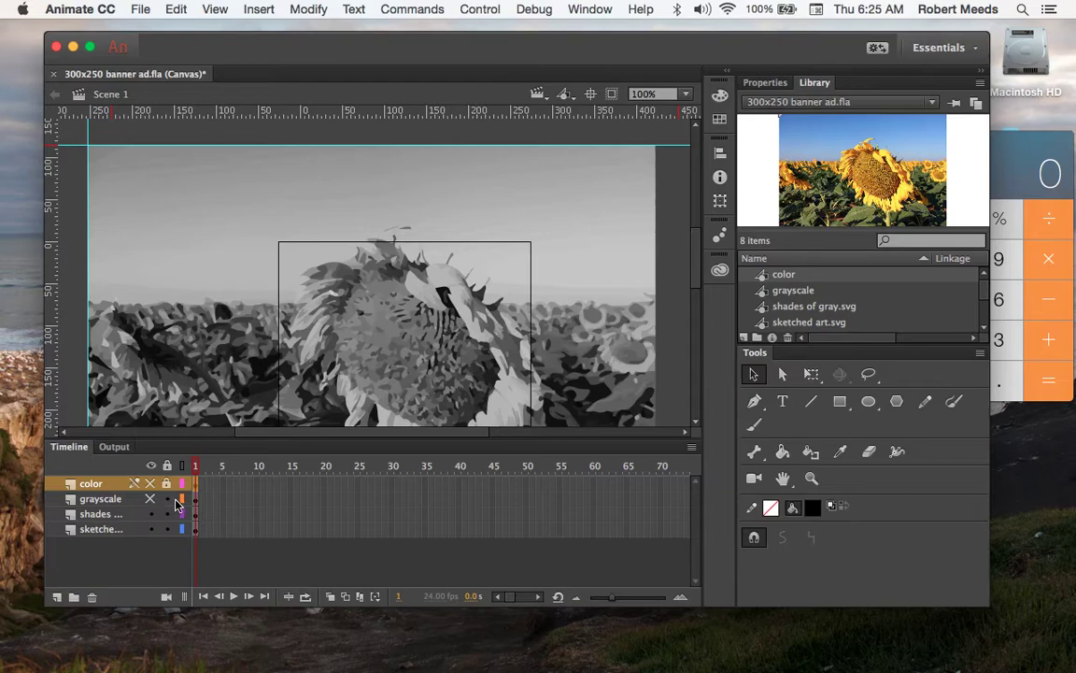
click(149, 513)
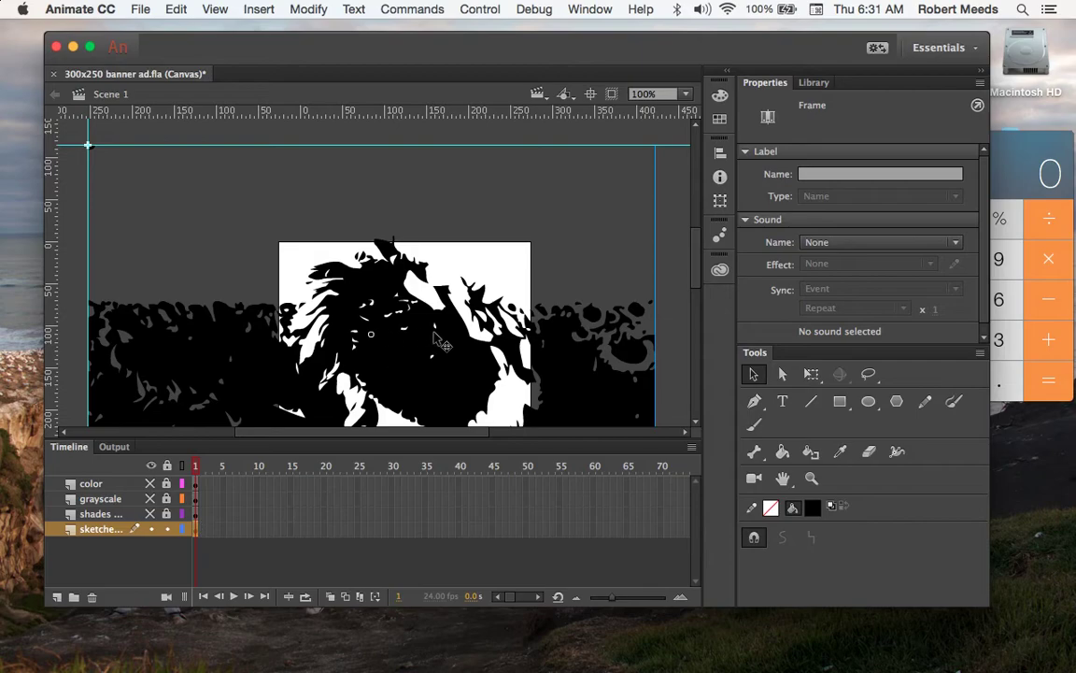
Apply an Alpha color effect of 0% to the sketched art instance in frame 1
click(391, 301)
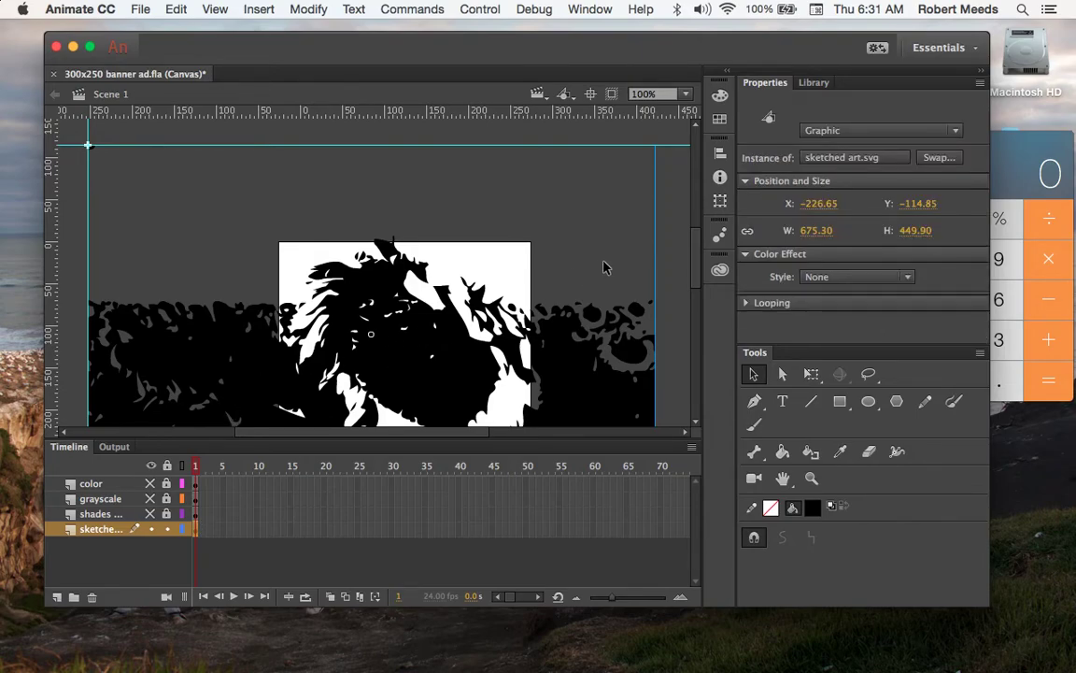
click(747, 254)
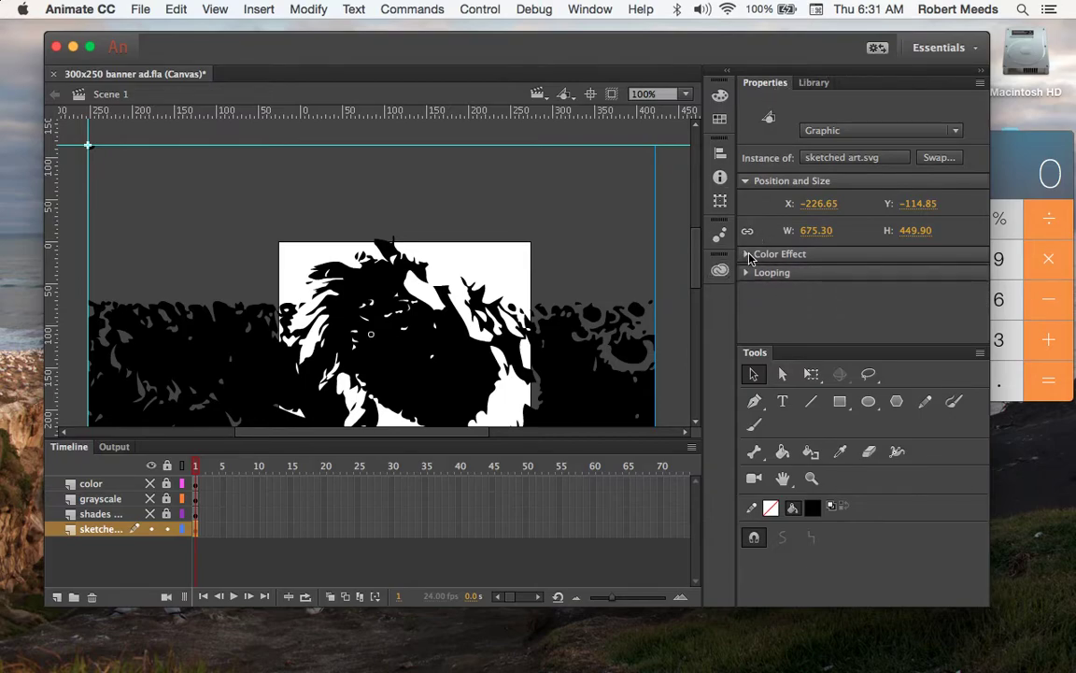
click(747, 254)
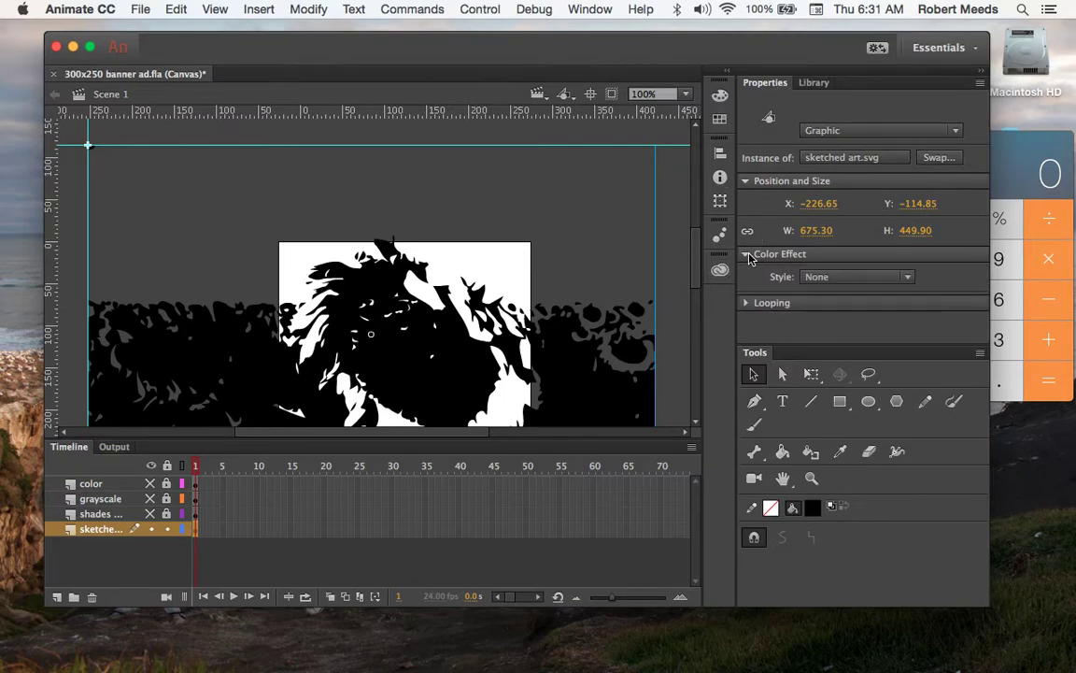
click(910, 279)
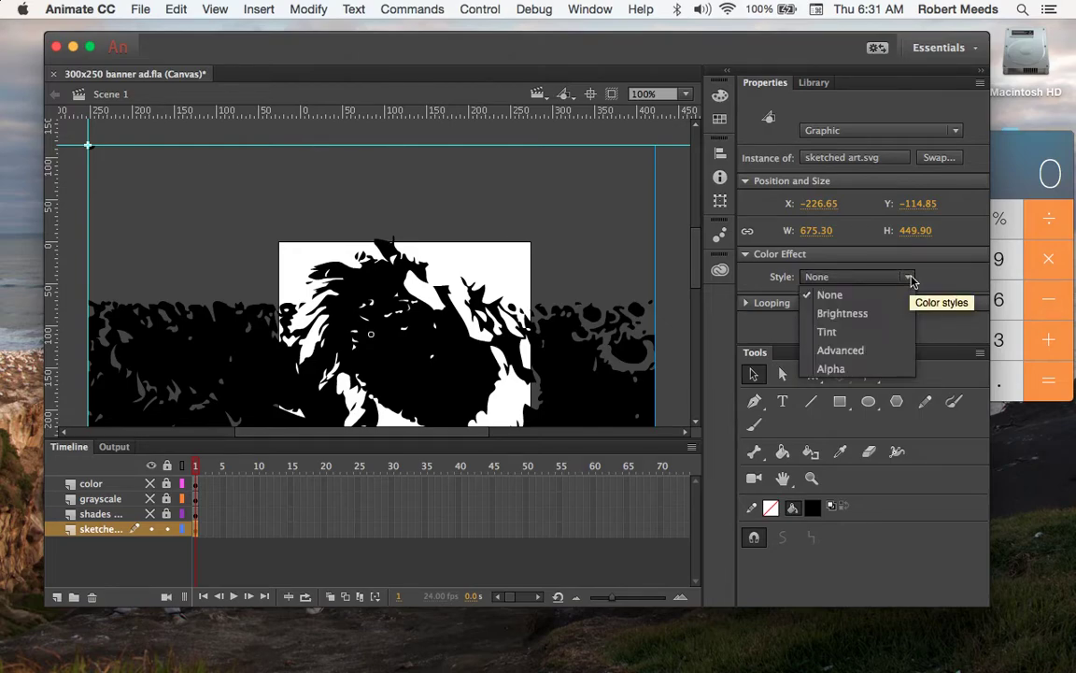
click(834, 369)
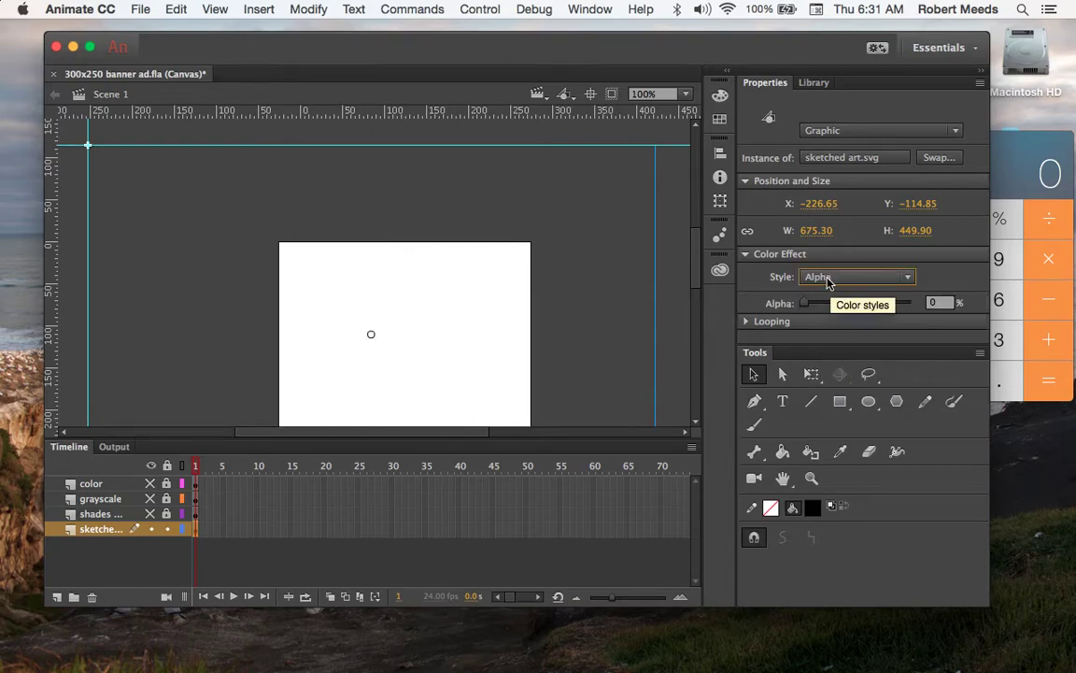
mouse_move(803, 303)
mouse_down()
mouse_move(915, 306)
mouse_move(804, 304)
mouse_up()
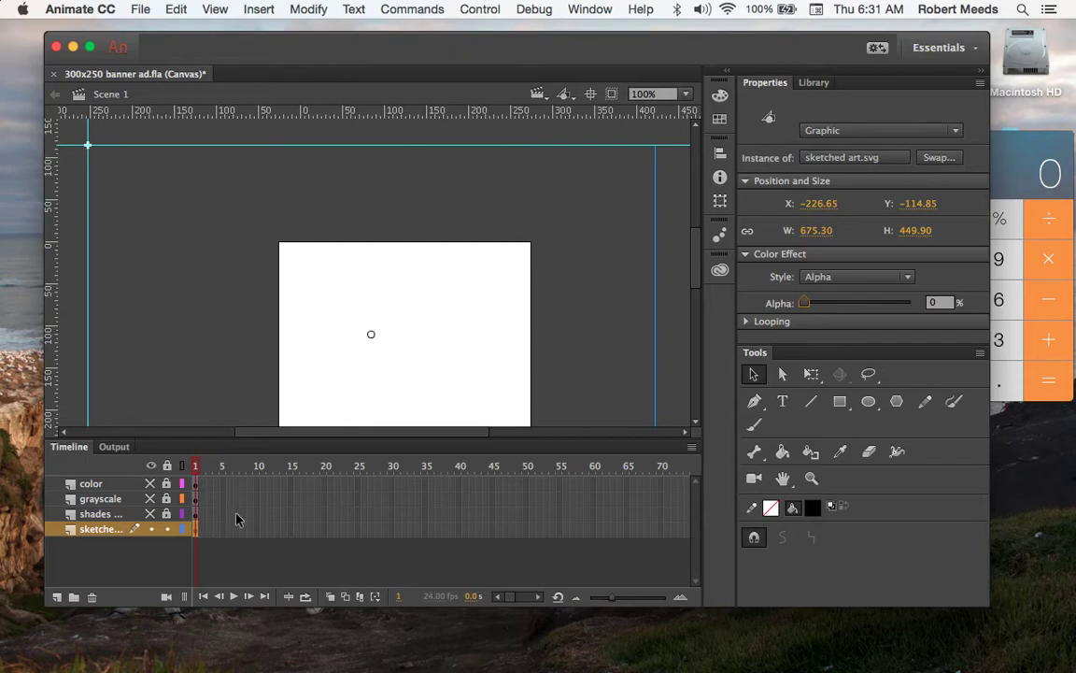
Insert a keyframe at frame 16 of the sketched art layer
click(295, 528)
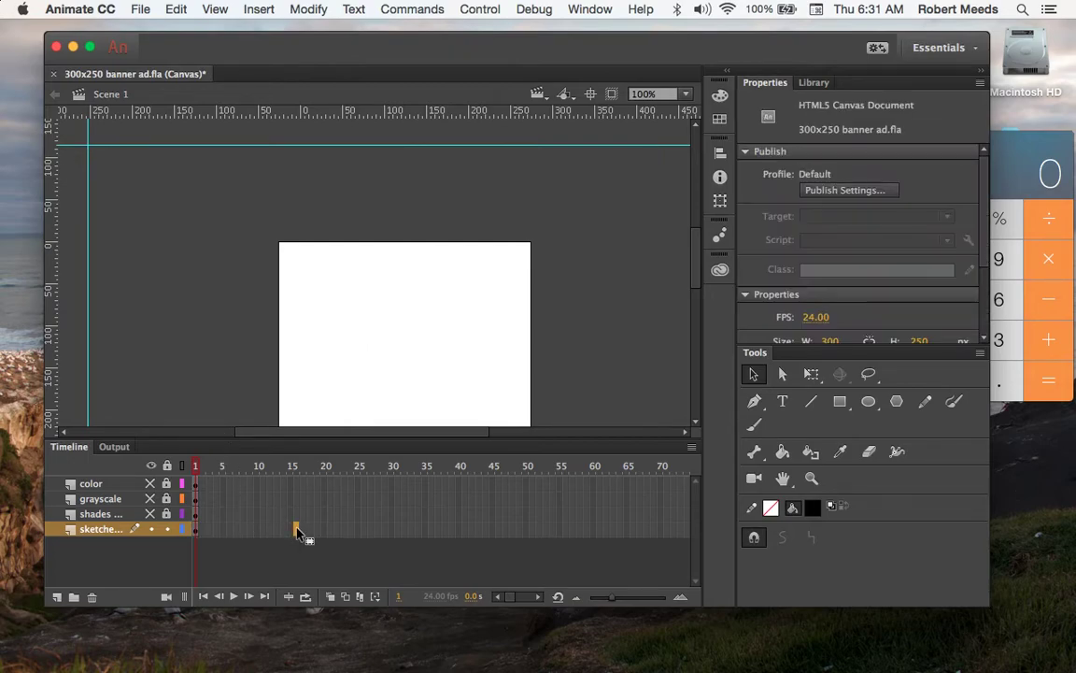
click(266, 11)
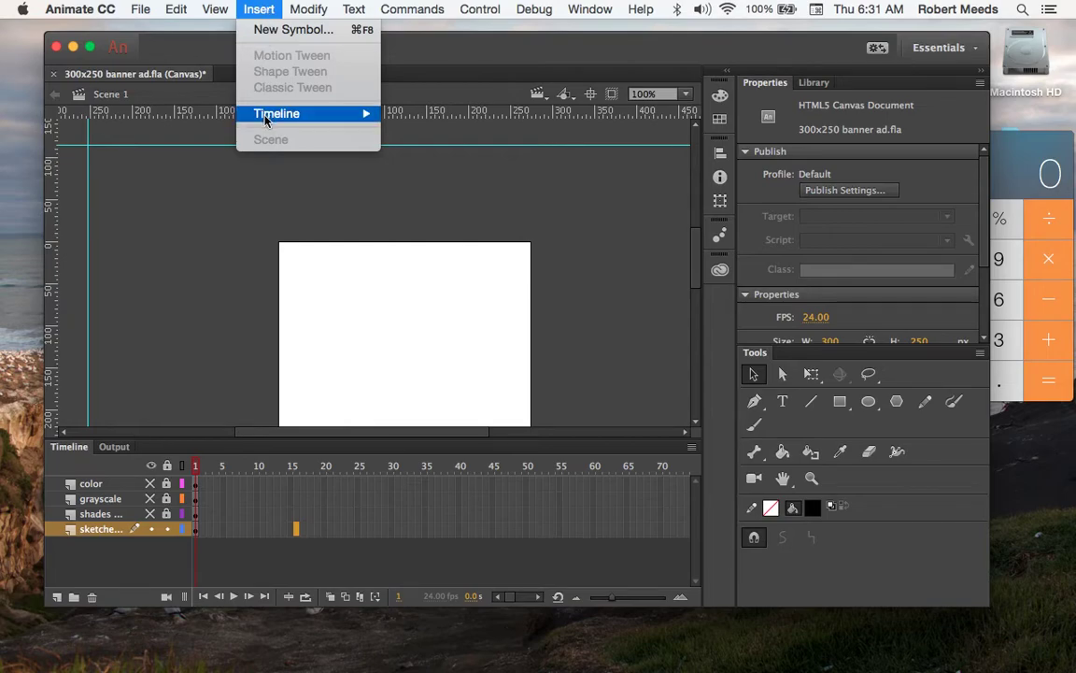
mouse_move(267, 116)
click(425, 172)
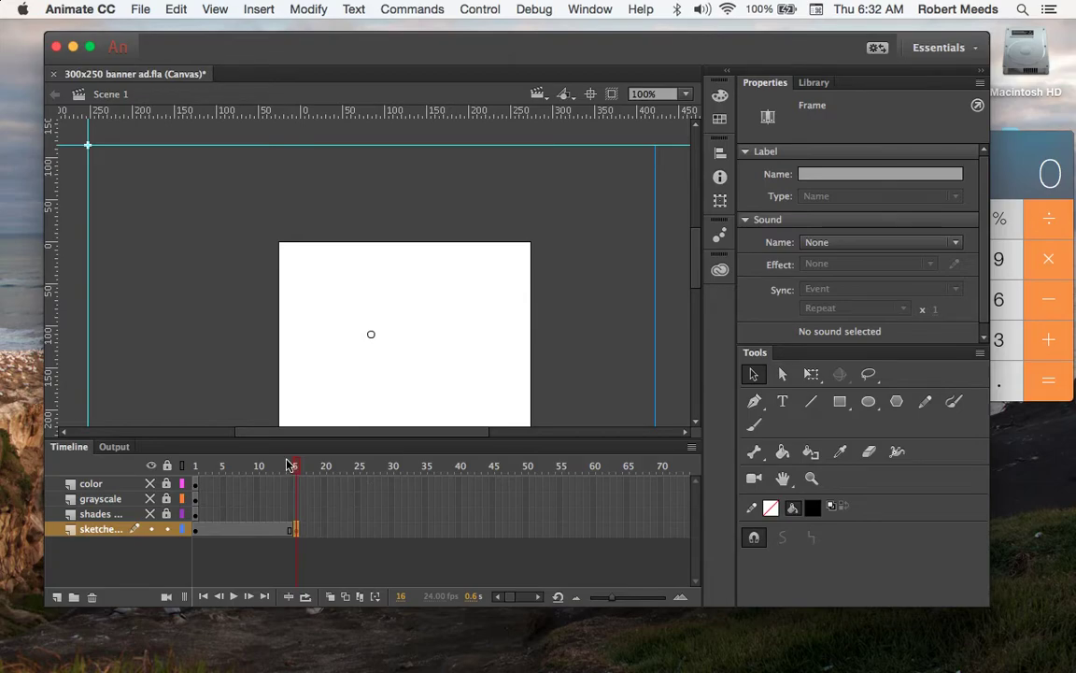
Insert a keyframe at frame 66 of the sketched art layer and set the instance's alpha there to 100%
click(635, 537)
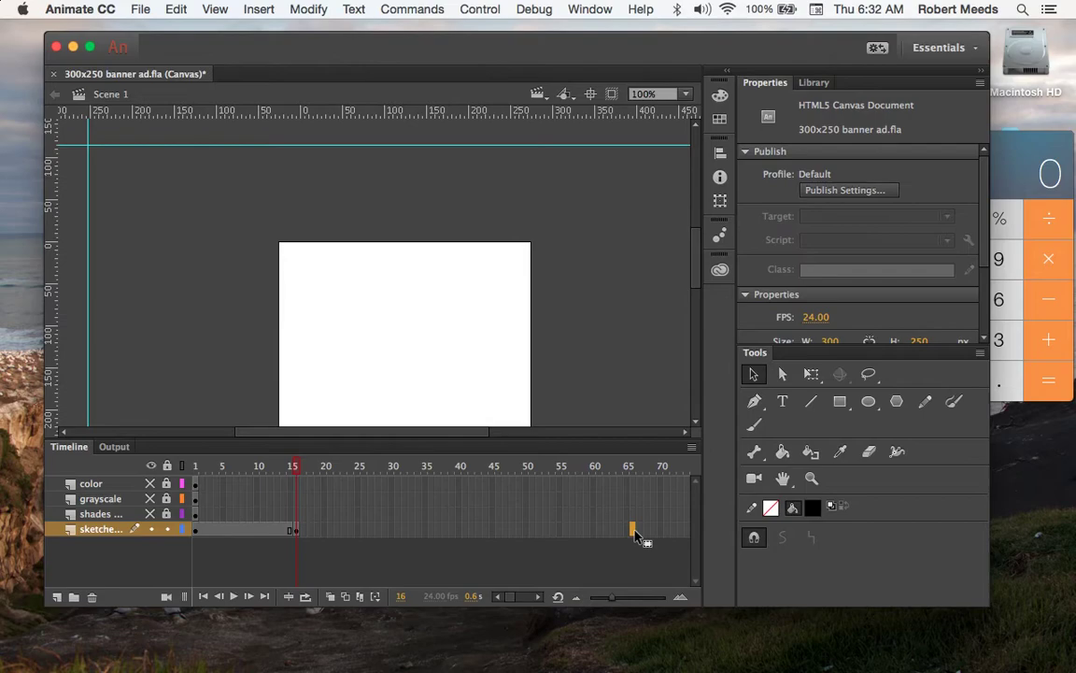
click(260, 9)
mouse_move(312, 113)
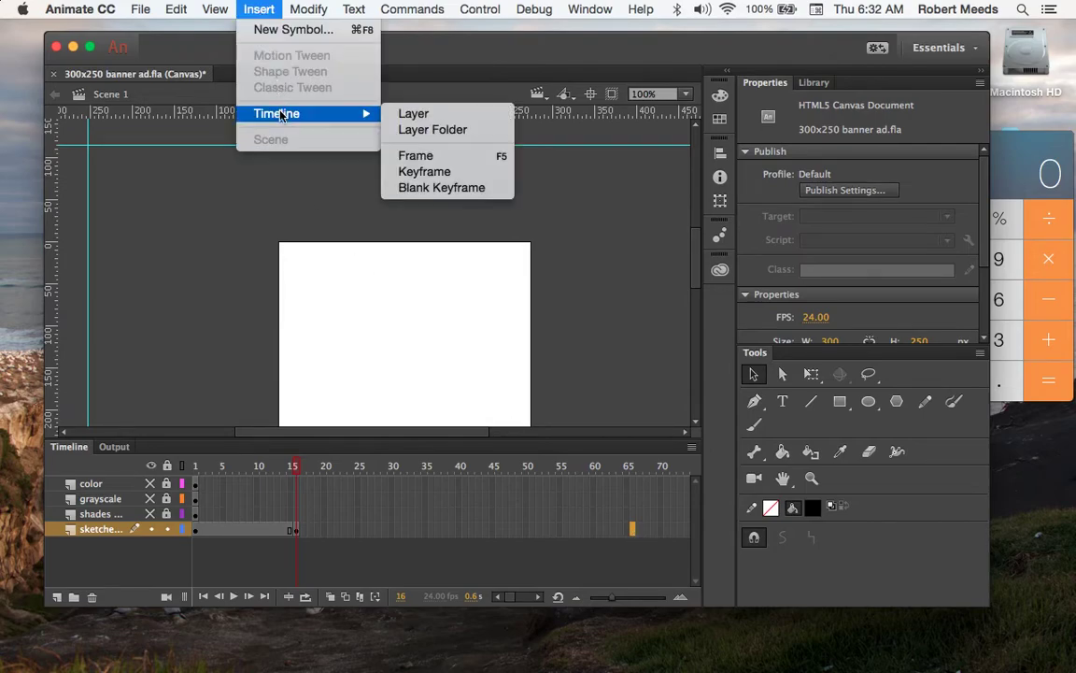
click(407, 172)
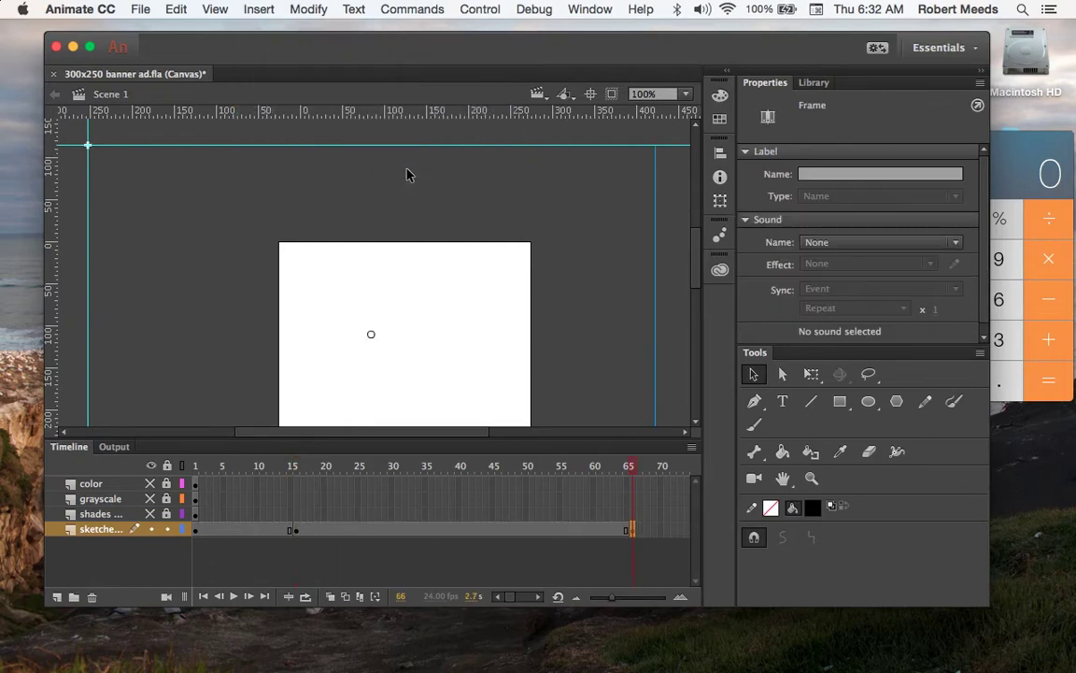
click(477, 317)
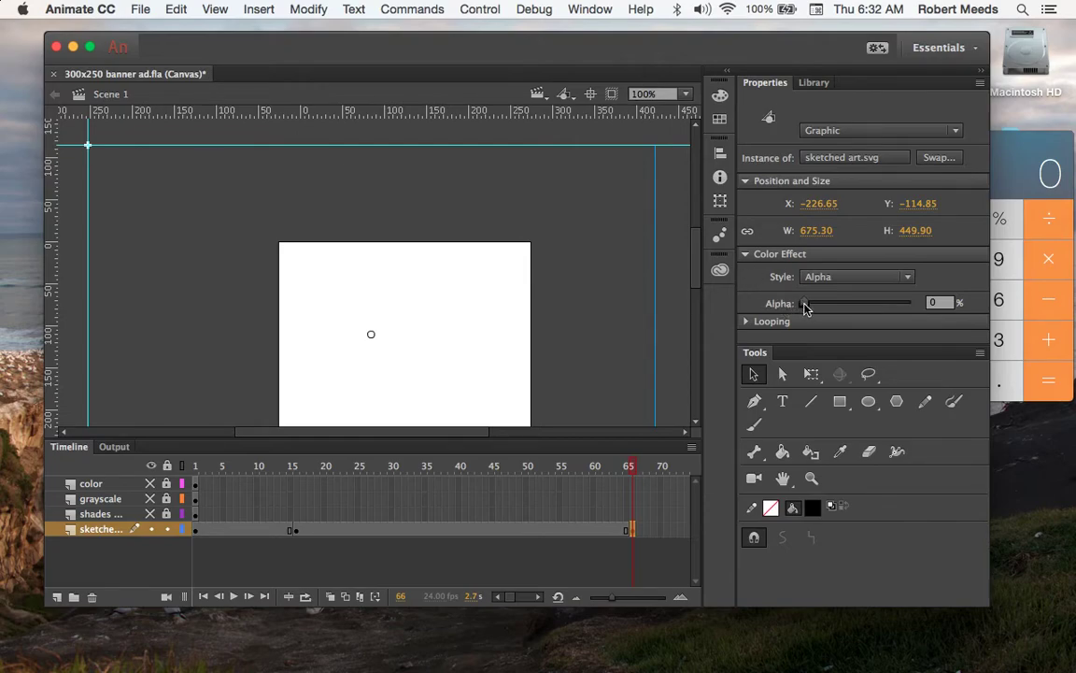
drag(805, 307, 914, 307)
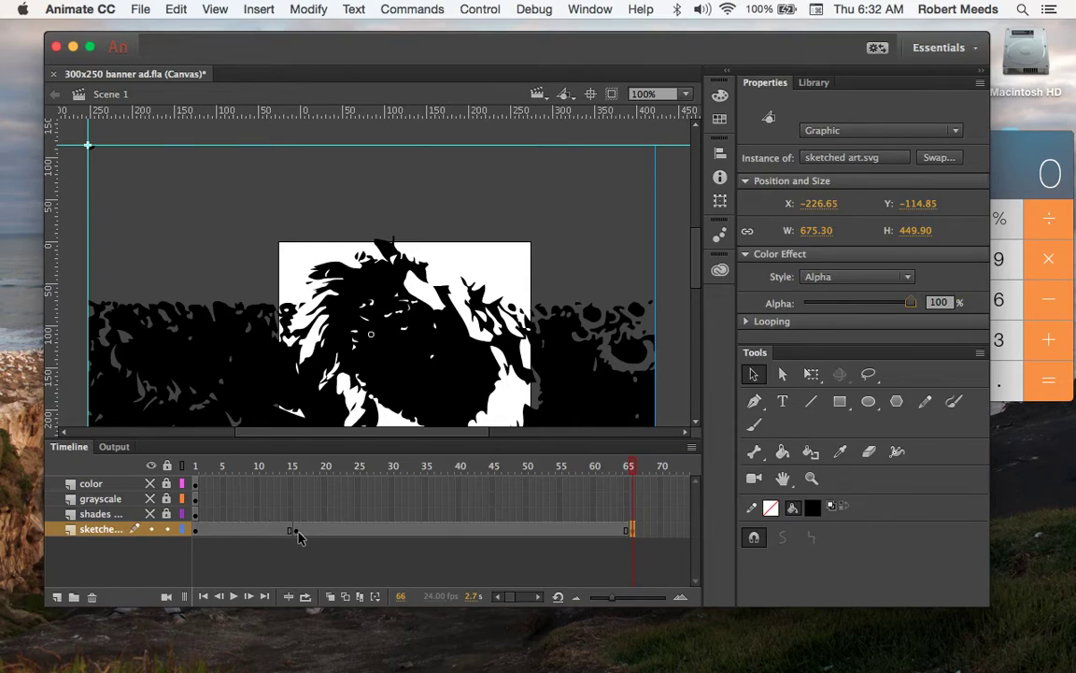
Create a classic tween between the keyframes at frames 16 and 66 of the sketched art layer
click(467, 530)
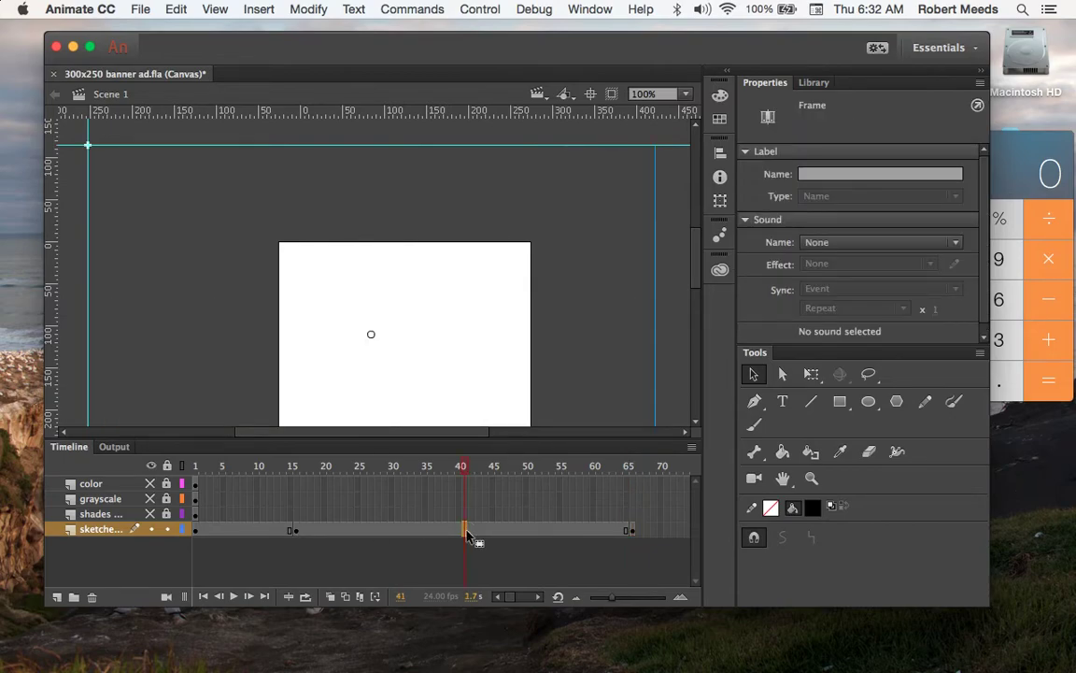
click(259, 10)
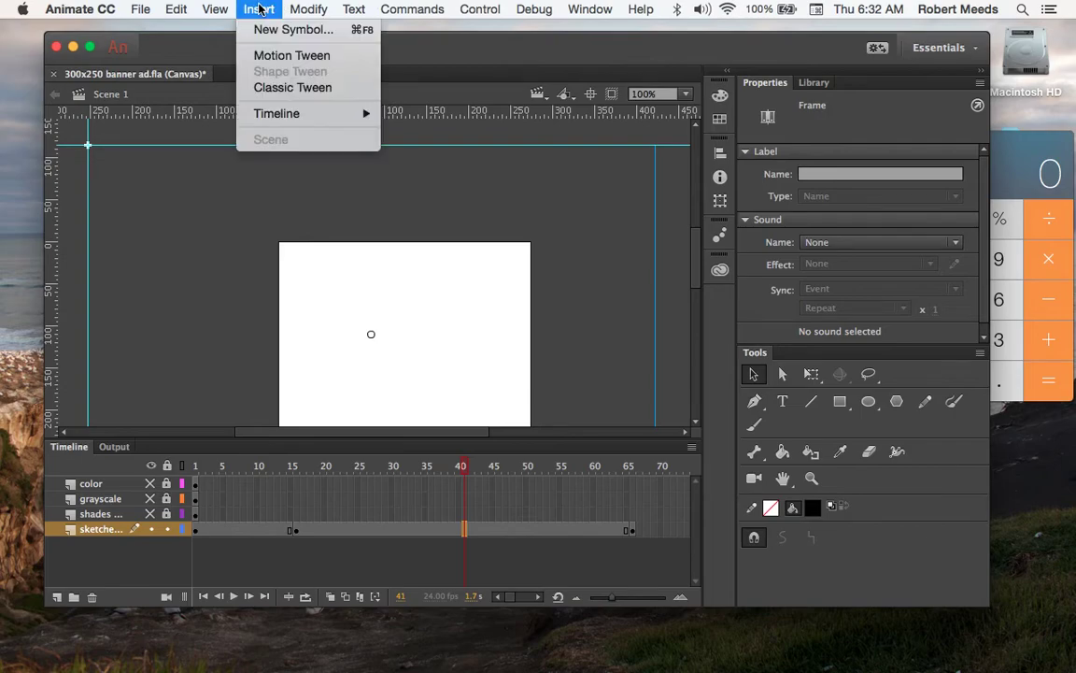
click(277, 88)
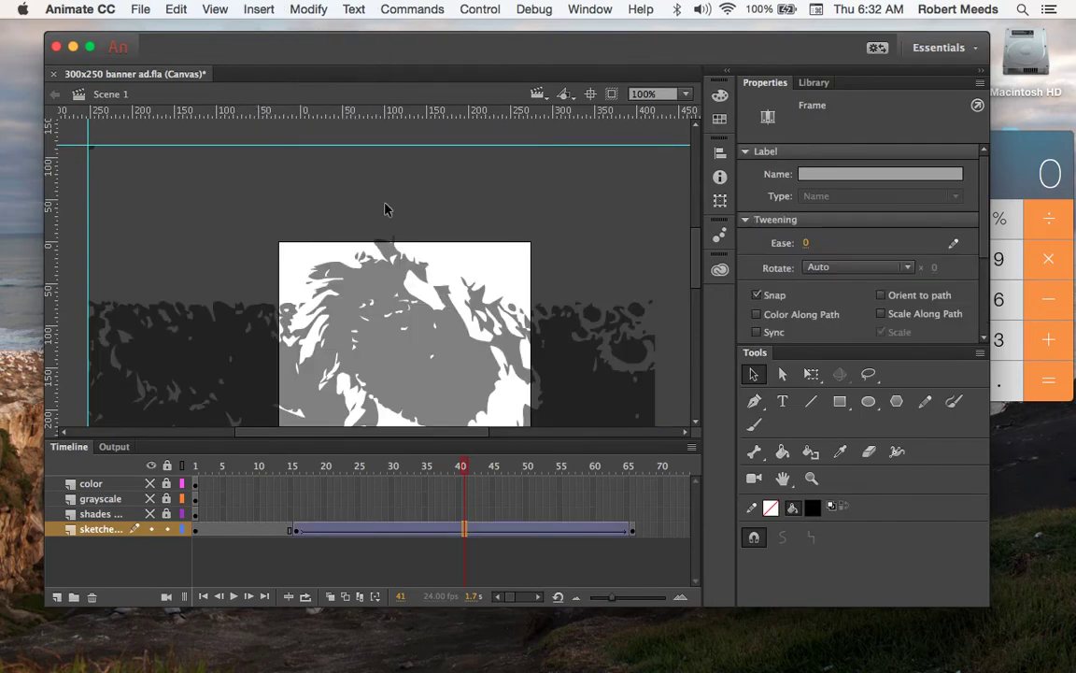
Return the playhead to frame 1 and play the timeline to preview the sketched art fade-in
click(458, 469)
drag(458, 469, 186, 460)
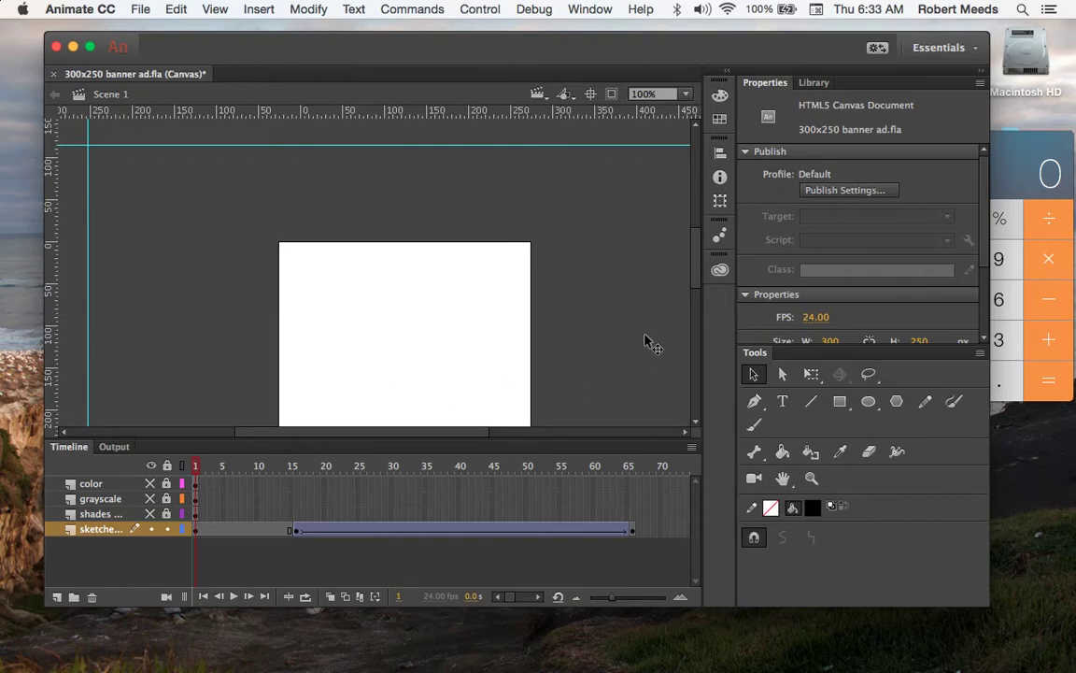
scroll(695, 264, down, 5)
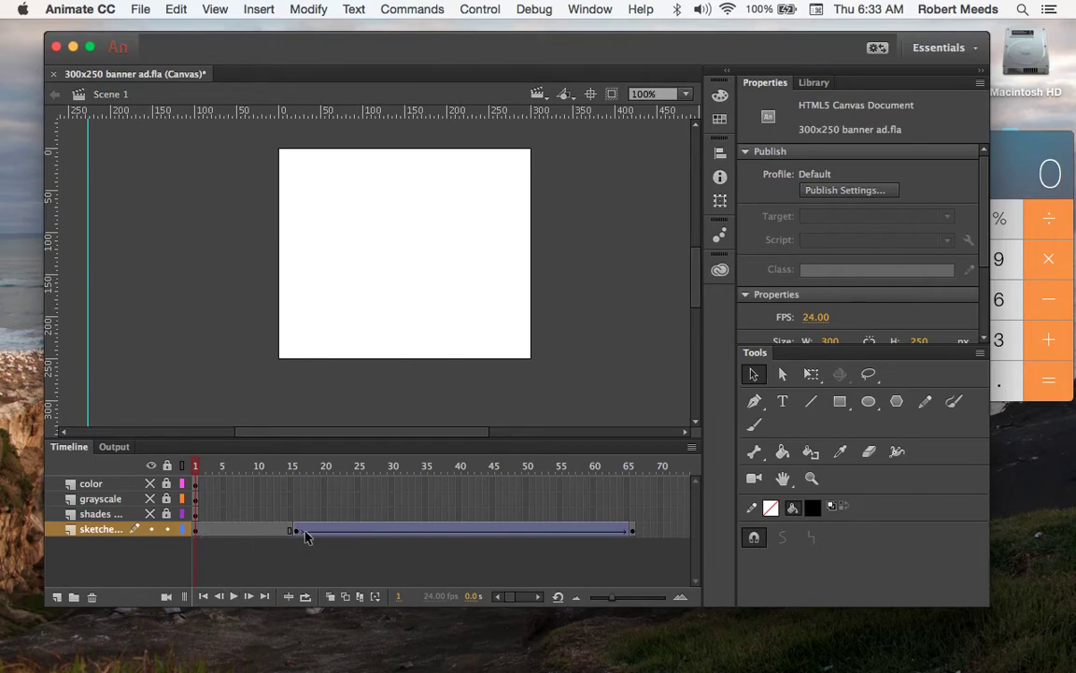
click(233, 596)
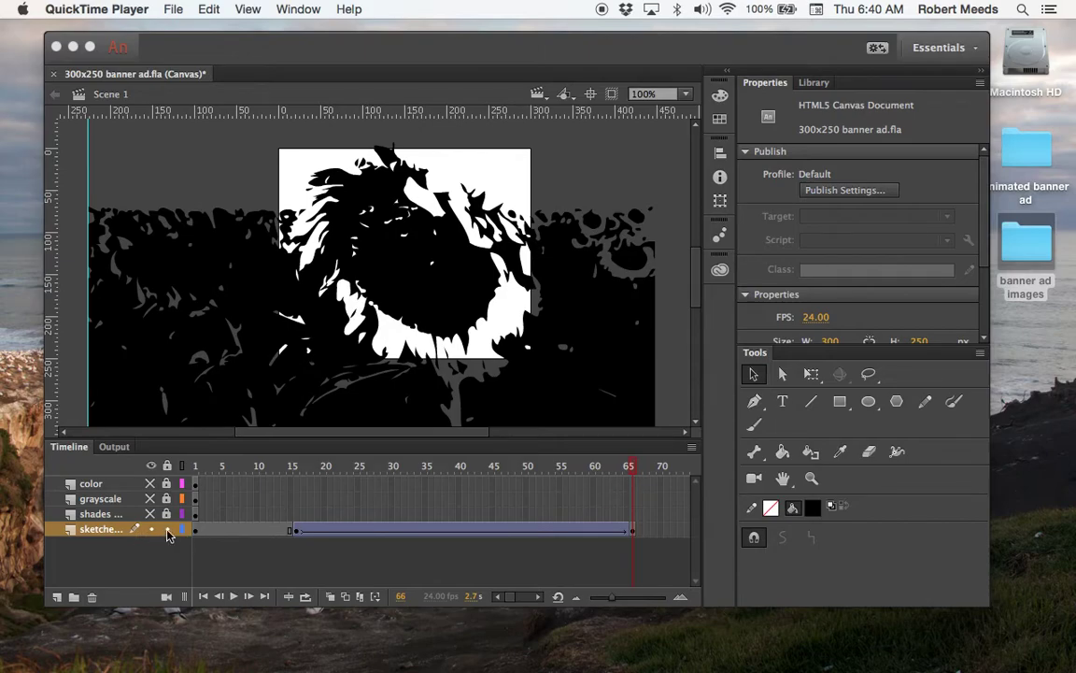
Lock the sketched art layer, show and unlock the shades of gray layer, and return the playhead to frame 1
click(168, 534)
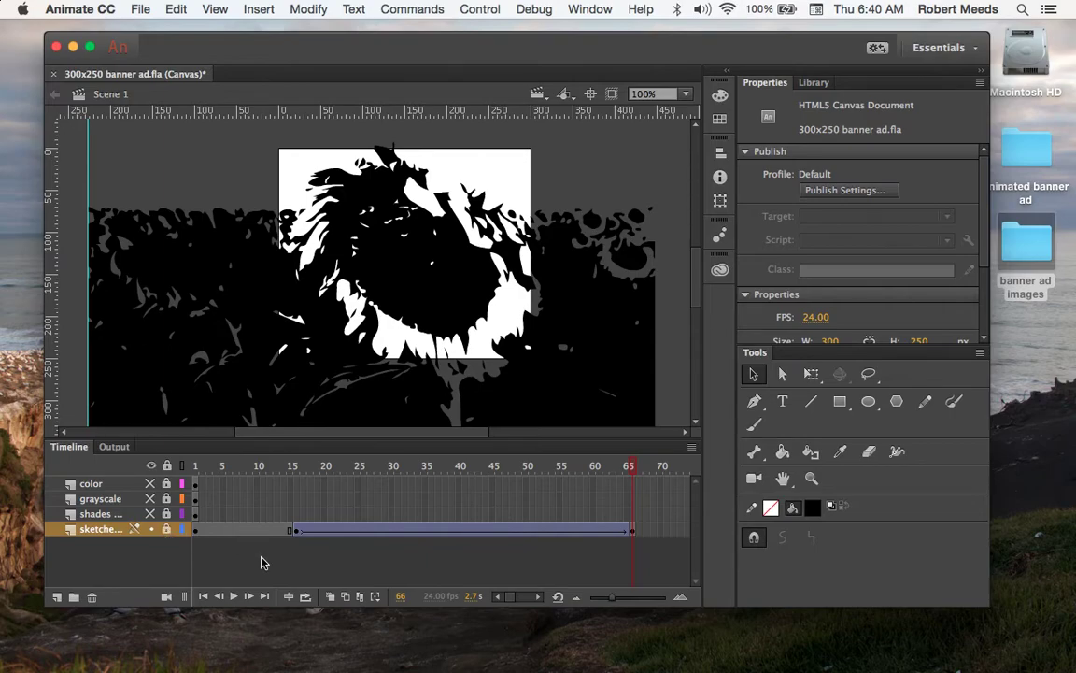
click(150, 514)
drag(630, 470, 195, 472)
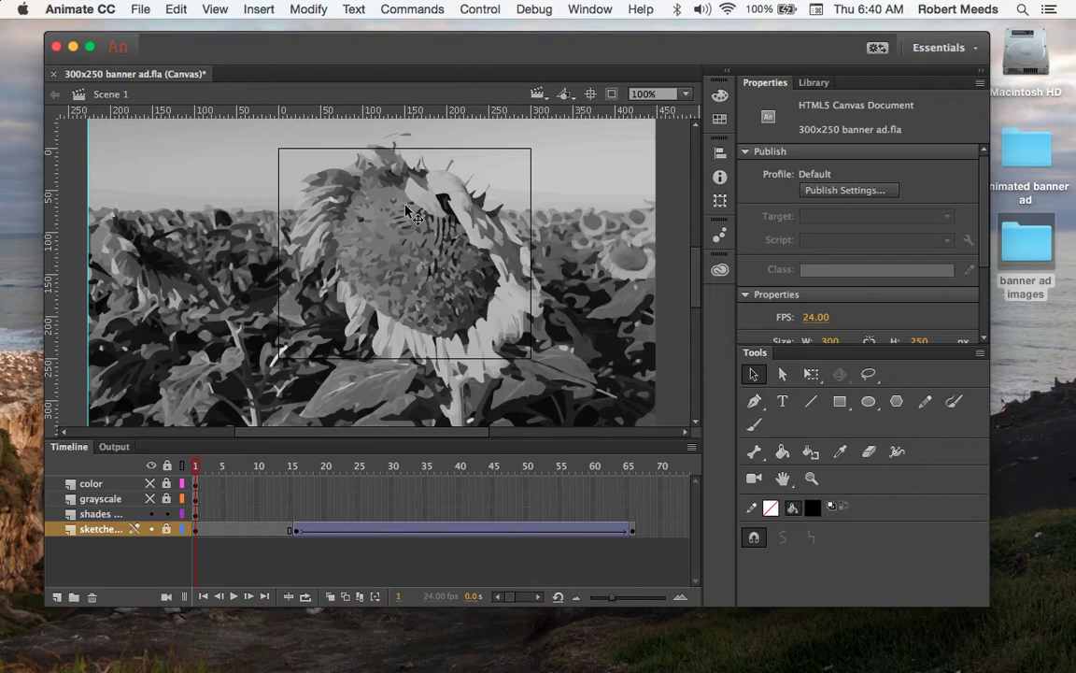
Apply an Alpha color effect of 0% to the shades of gray instance in frame 1
click(347, 223)
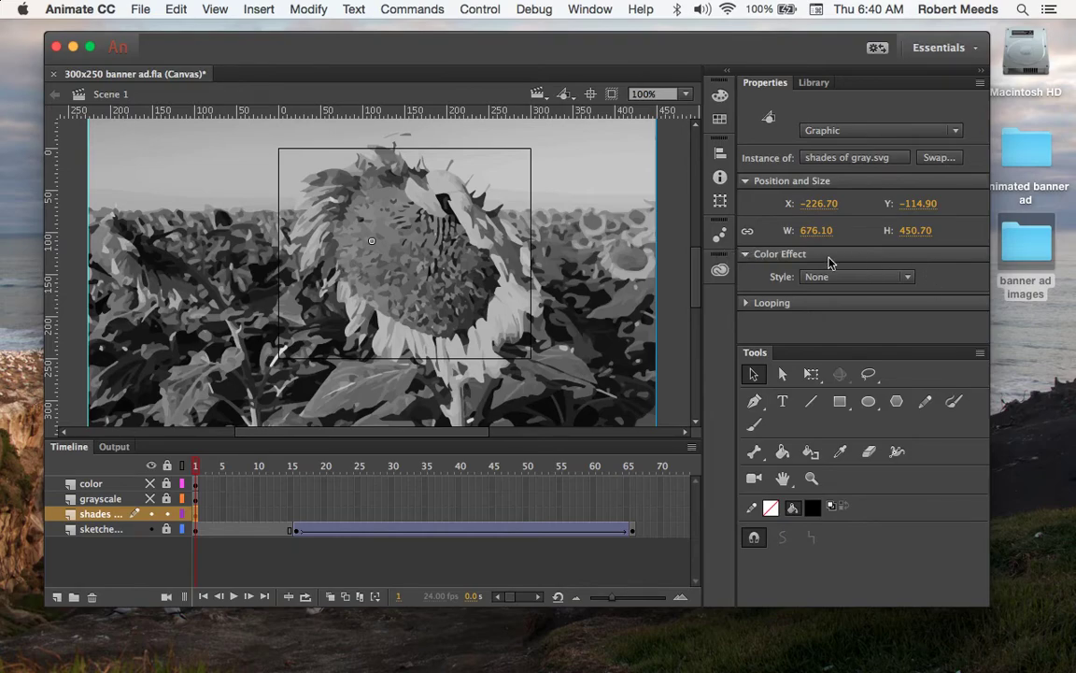
click(907, 276)
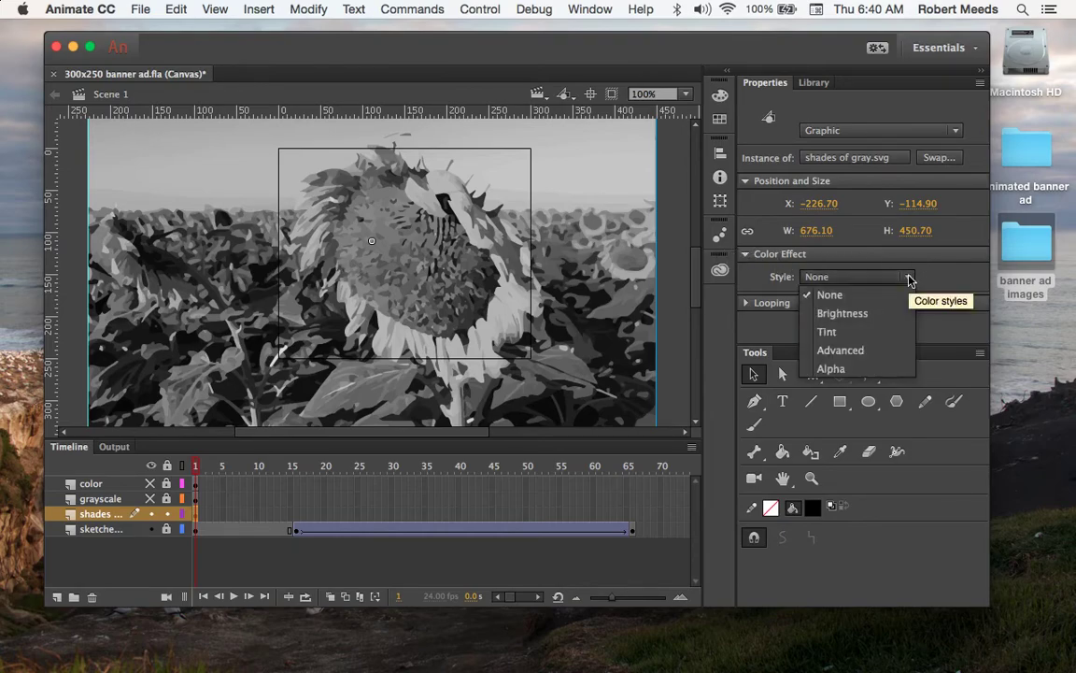
click(841, 369)
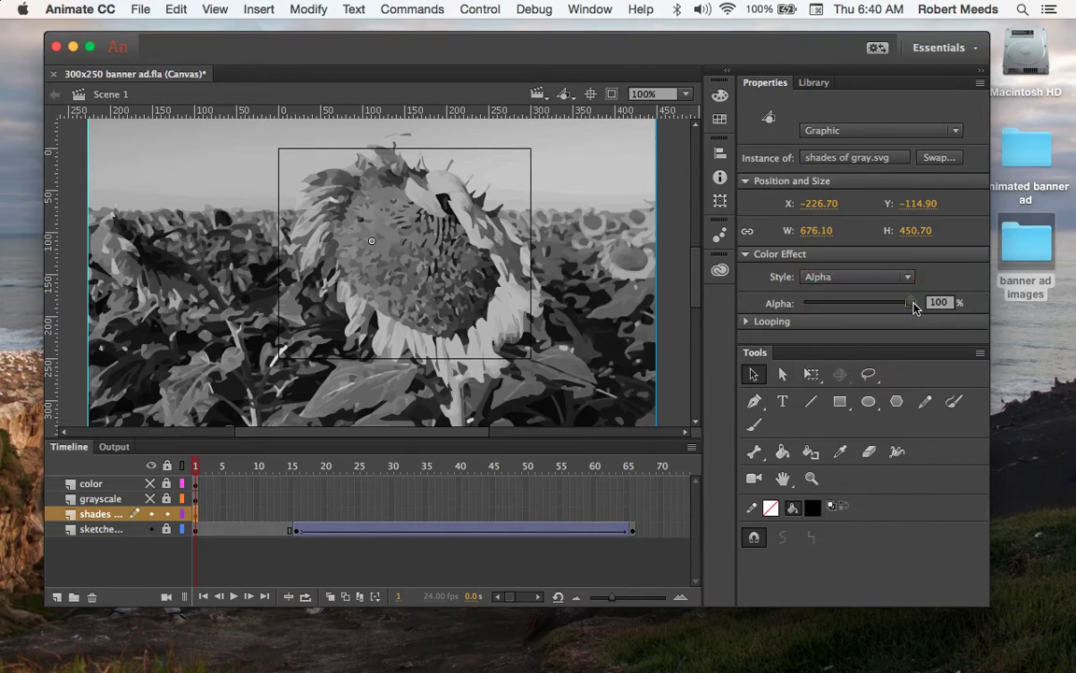
drag(915, 305, 781, 303)
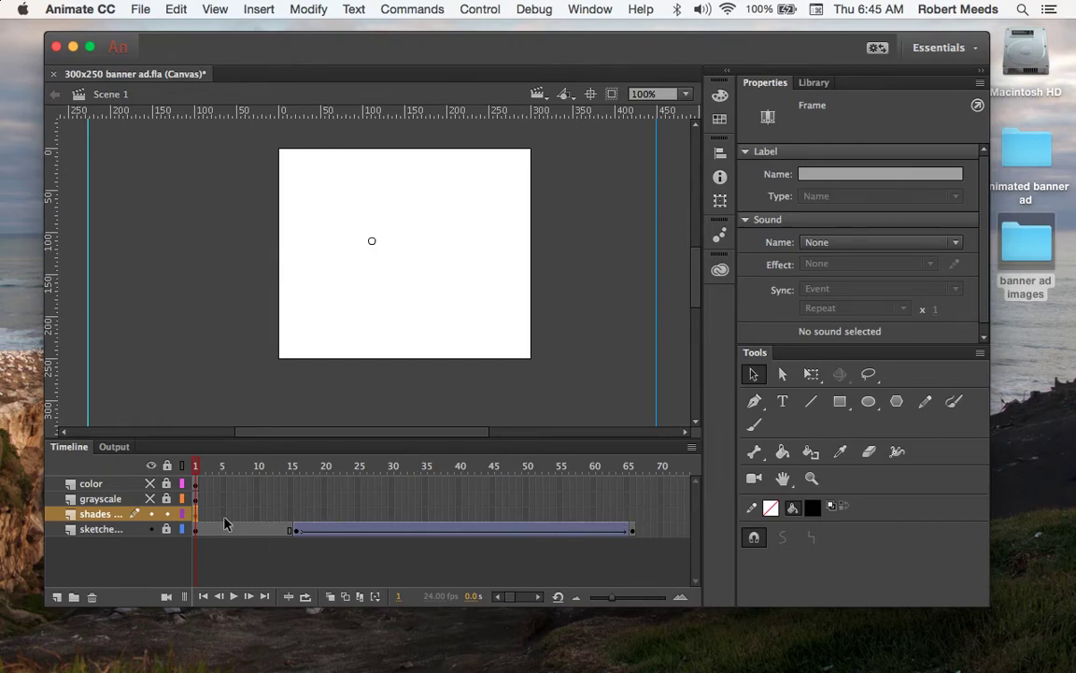
Insert a keyframe at frame 66 of the shades of gray layer
click(632, 514)
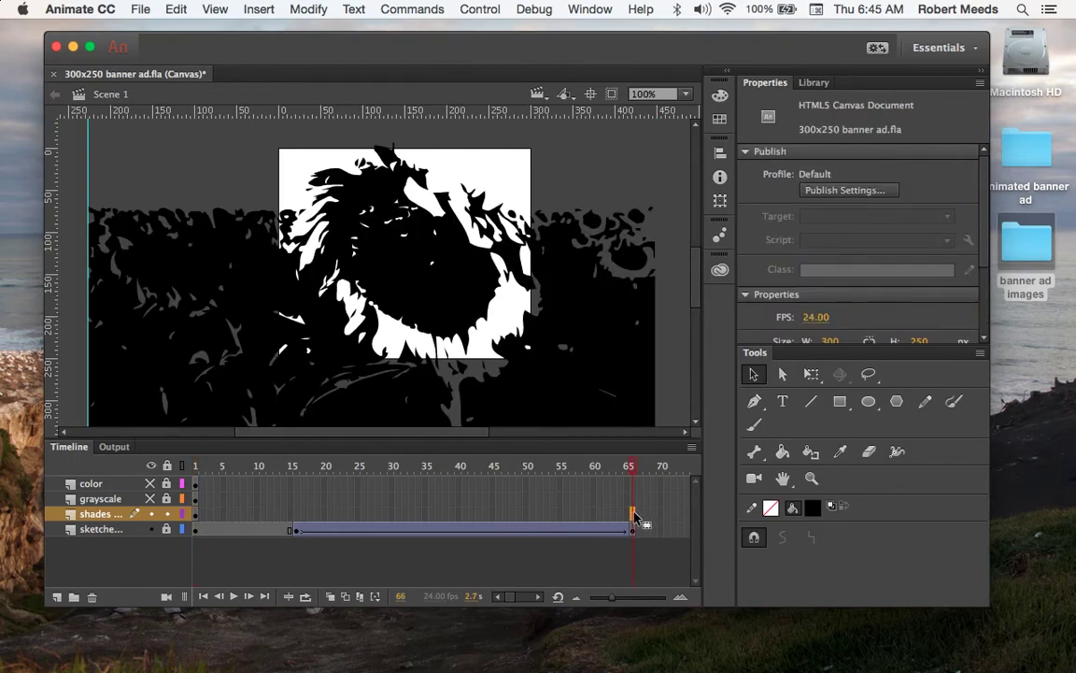
click(245, 9)
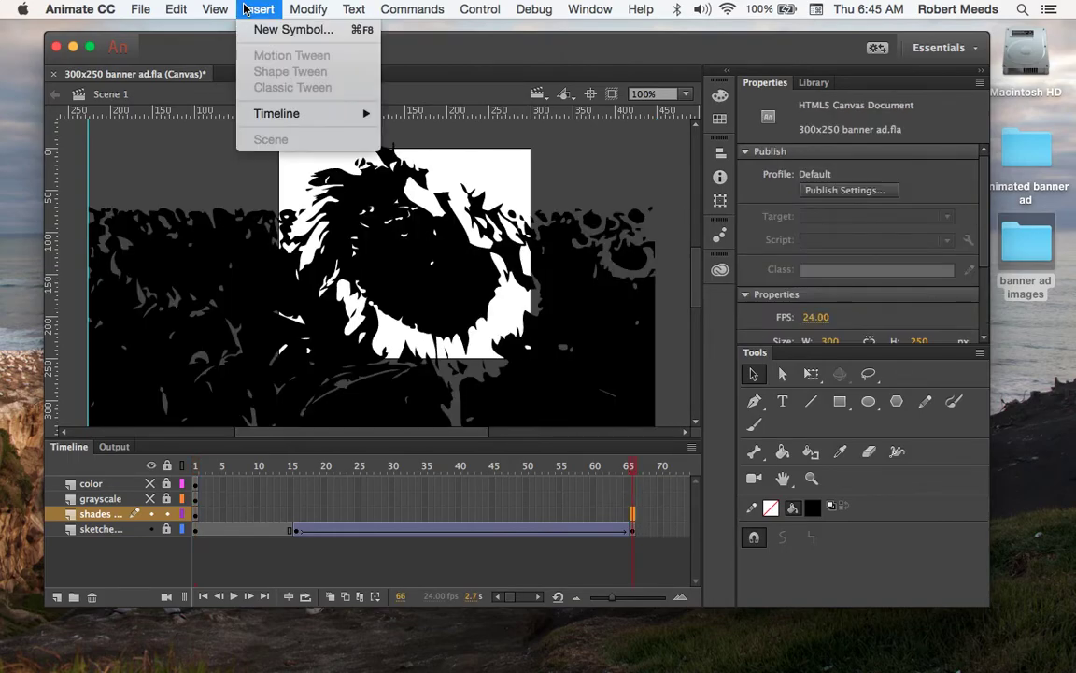
mouse_move(308, 114)
click(443, 173)
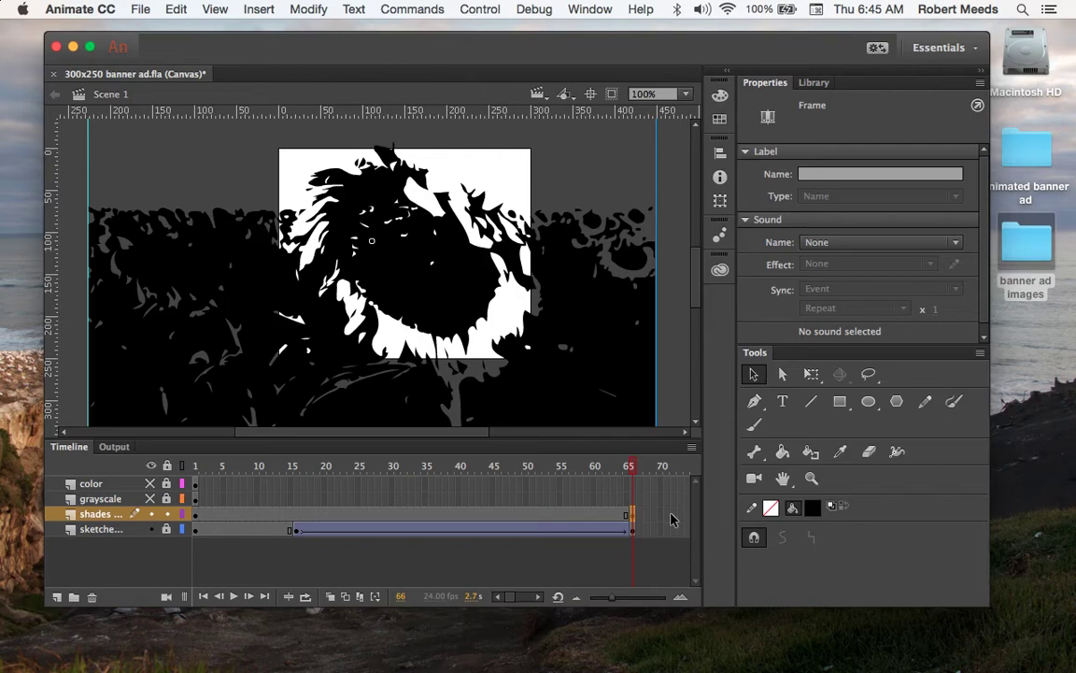
Insert a keyframe at frame 116 of the shades of gray layer and set the instance's alpha there to 100%
scroll(671, 519, right, 10)
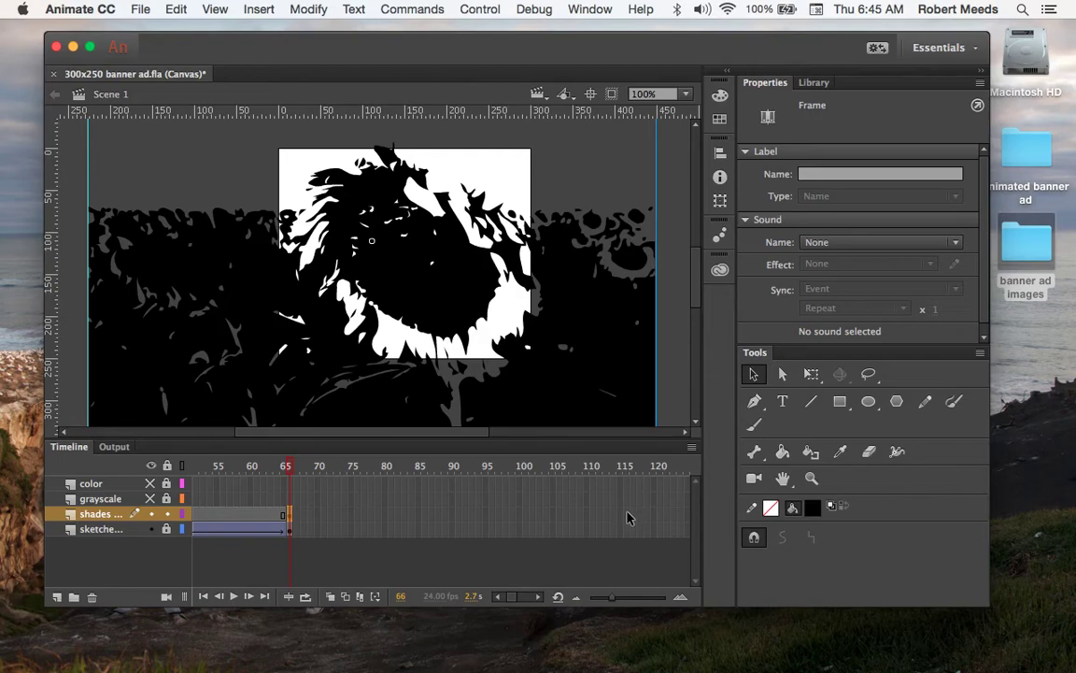
click(627, 516)
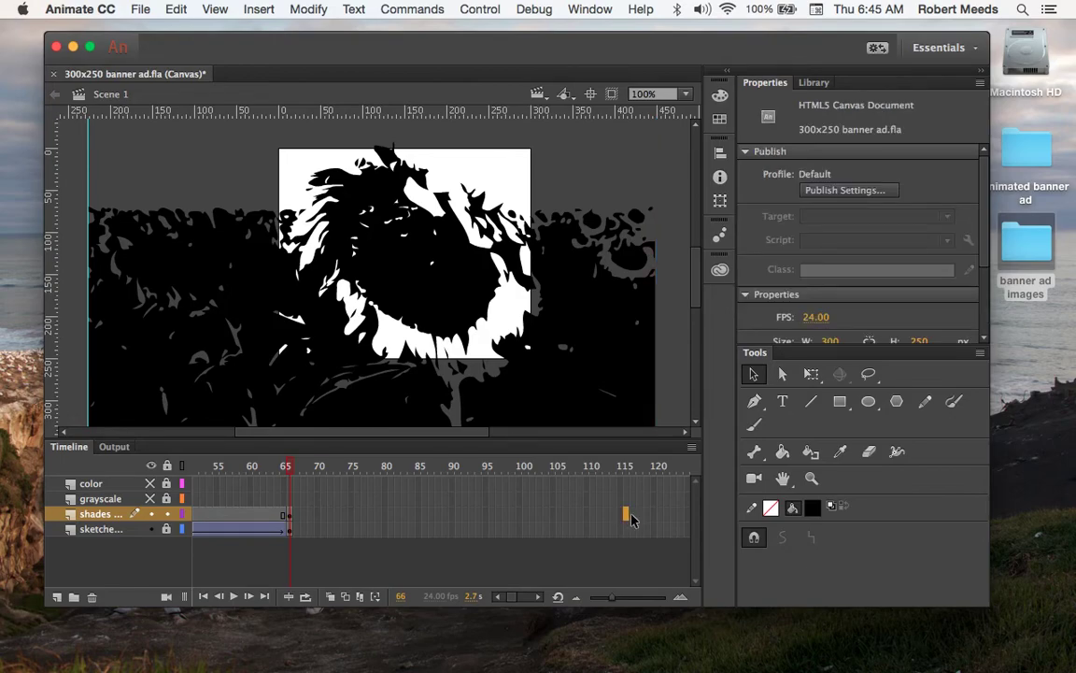
click(252, 8)
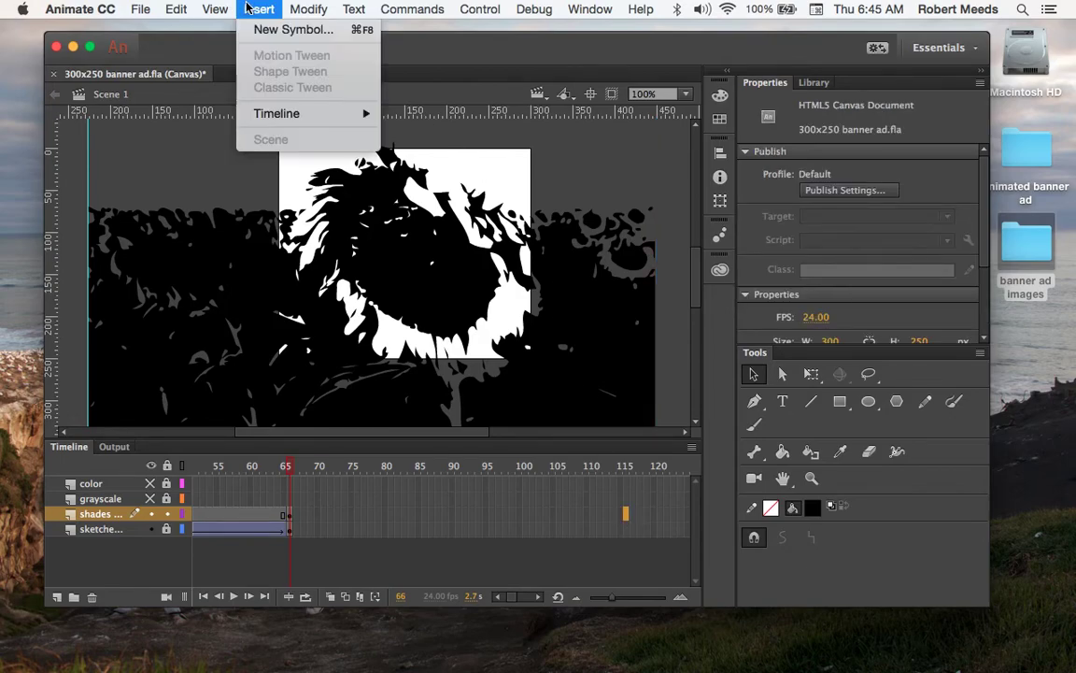
mouse_move(245, 110)
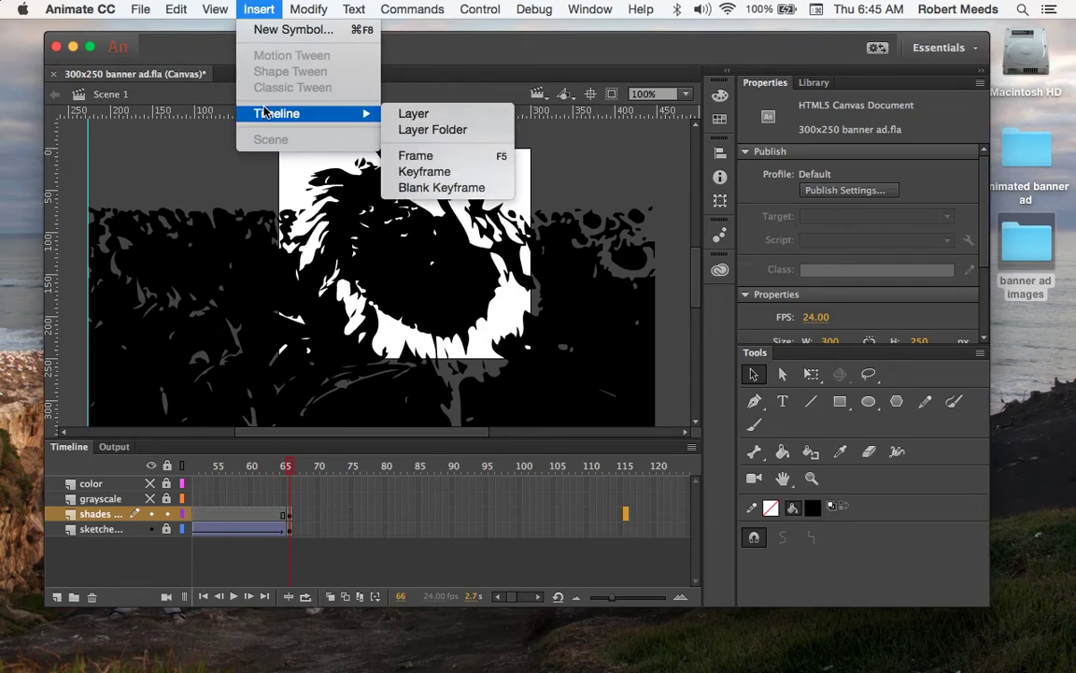
click(421, 171)
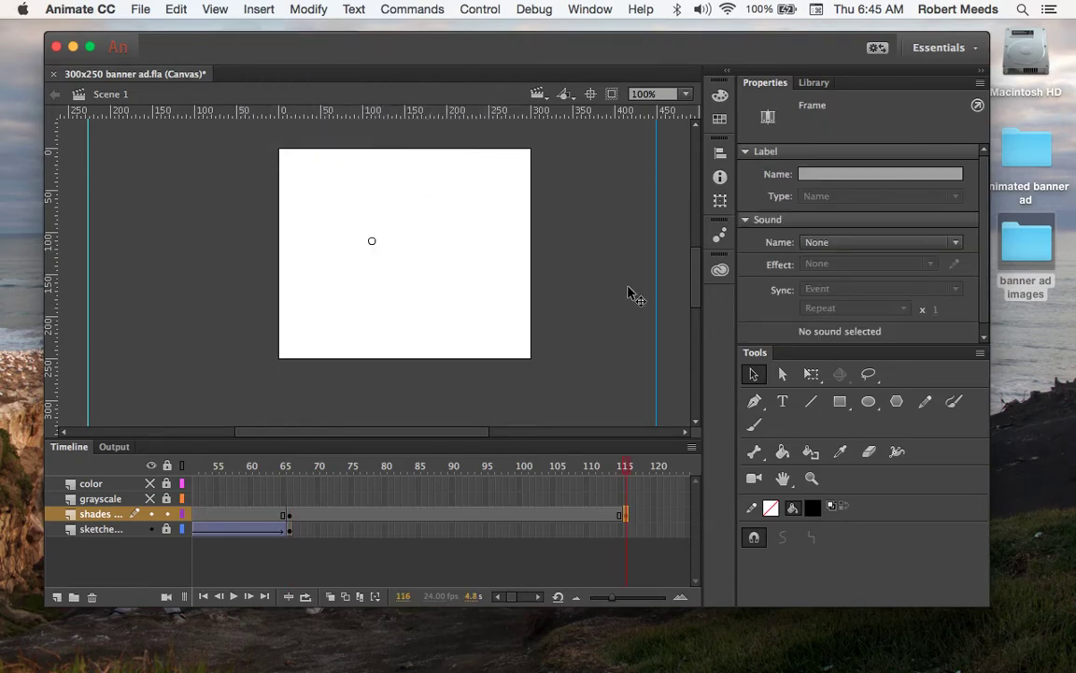
click(408, 276)
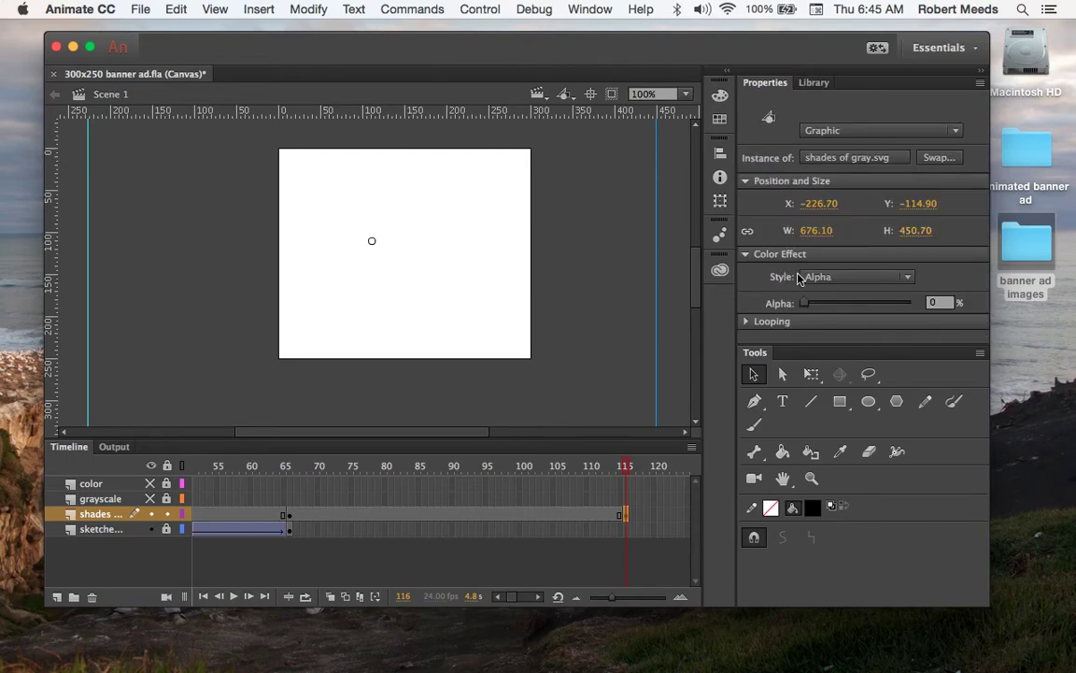
drag(803, 305, 922, 310)
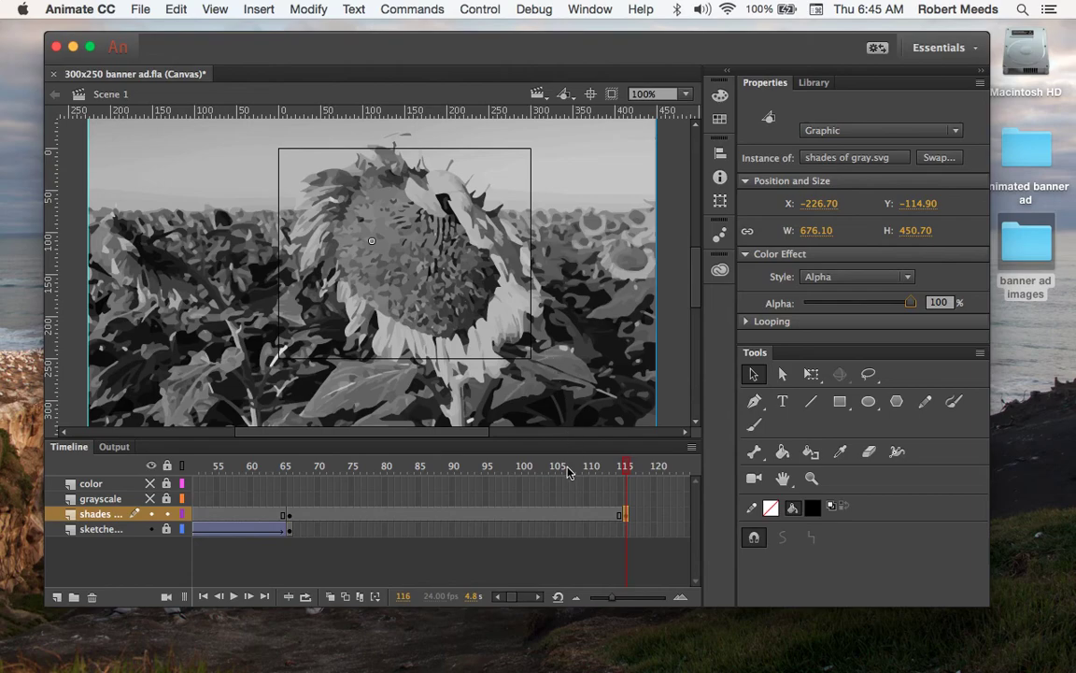
Create a classic tween between the keyframes at frames 66 and 116 of the shades of gray layer
click(469, 517)
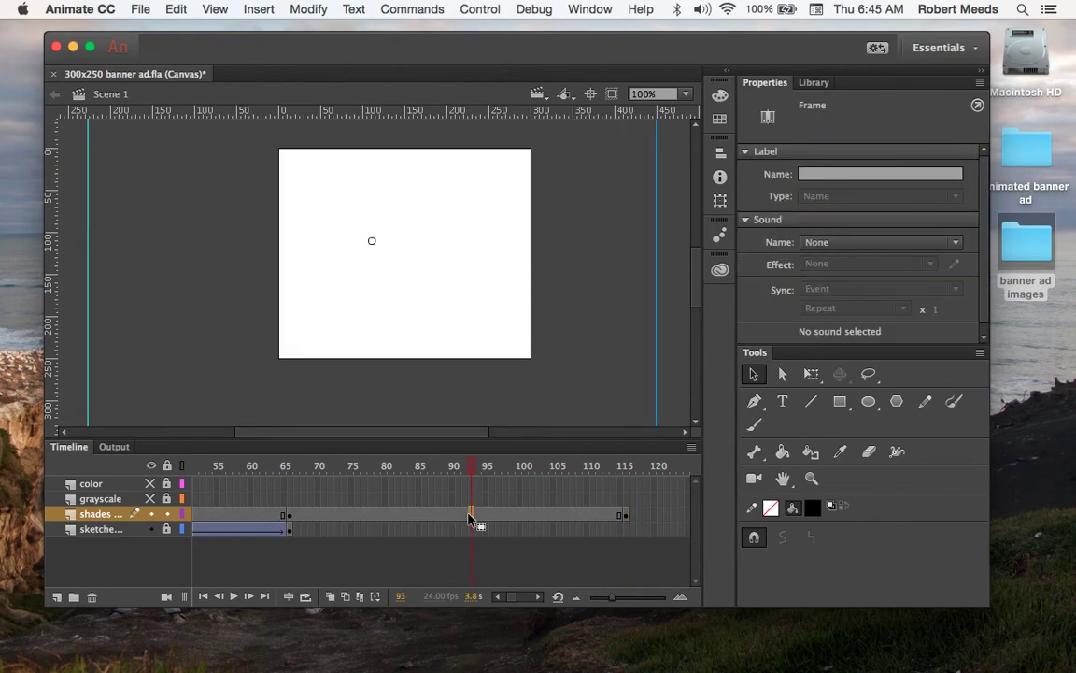
click(258, 8)
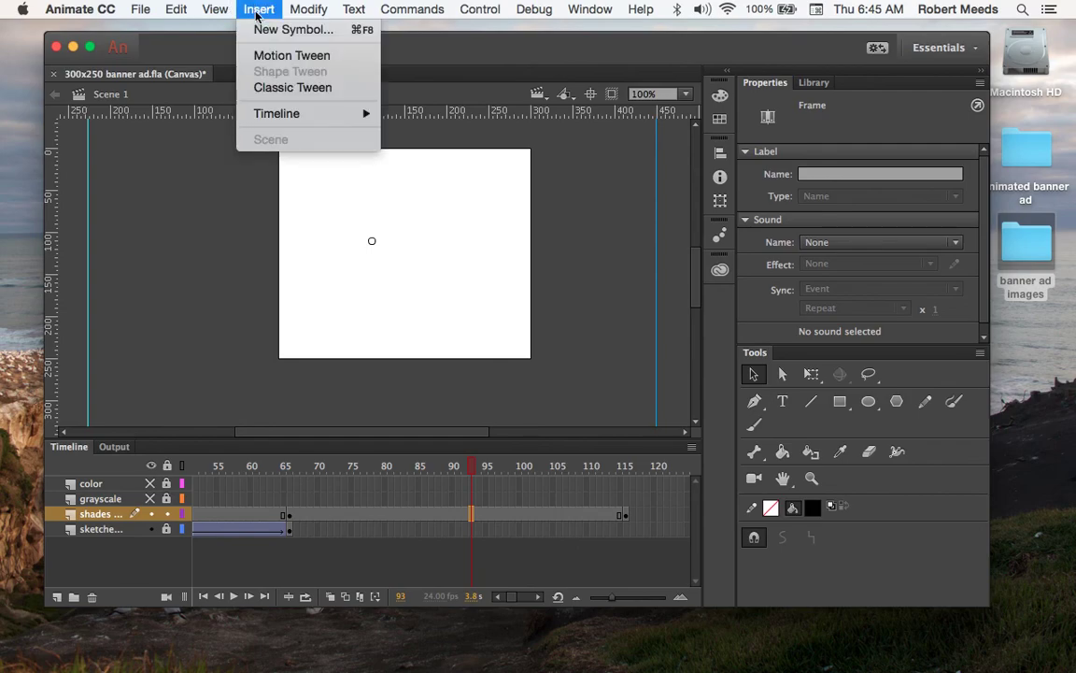